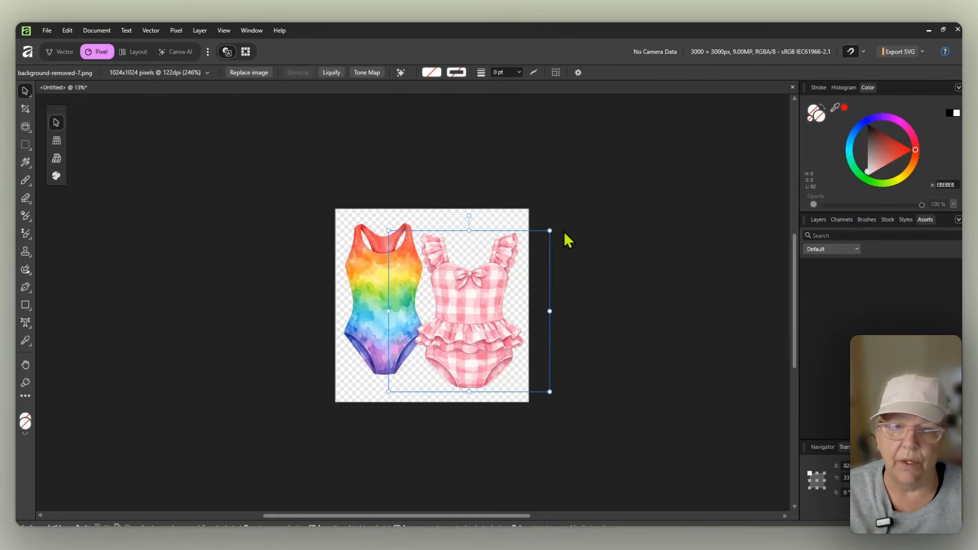
Step: Switch the Assets panel to the Swimsuit Asset Pack
left_click(832, 249)
left_click(831, 274)
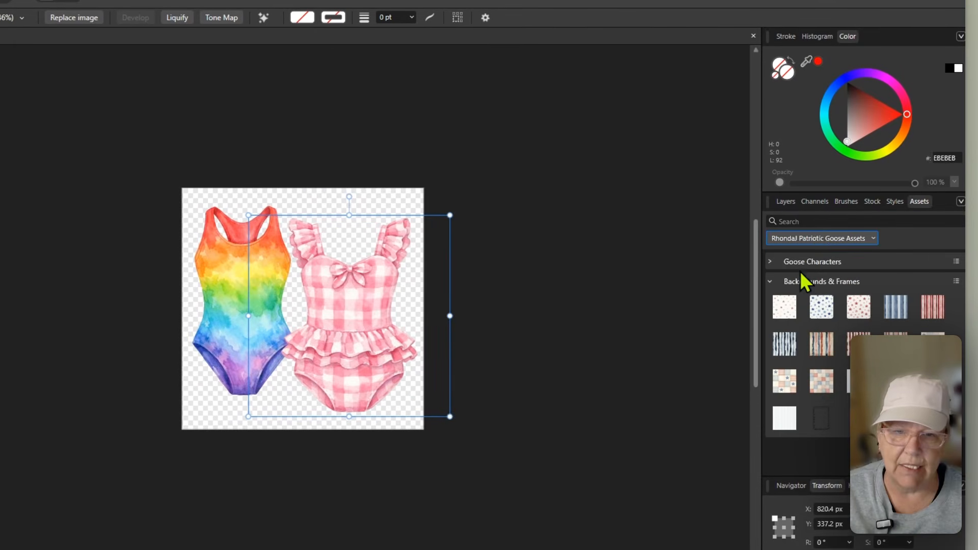
left_click(814, 238)
left_click(815, 287)
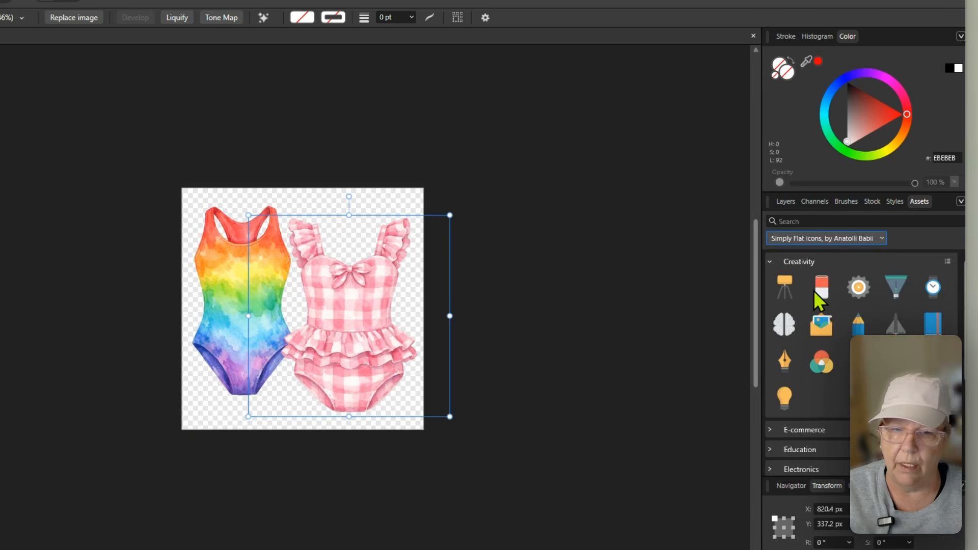
left_click(827, 238)
left_click(817, 304)
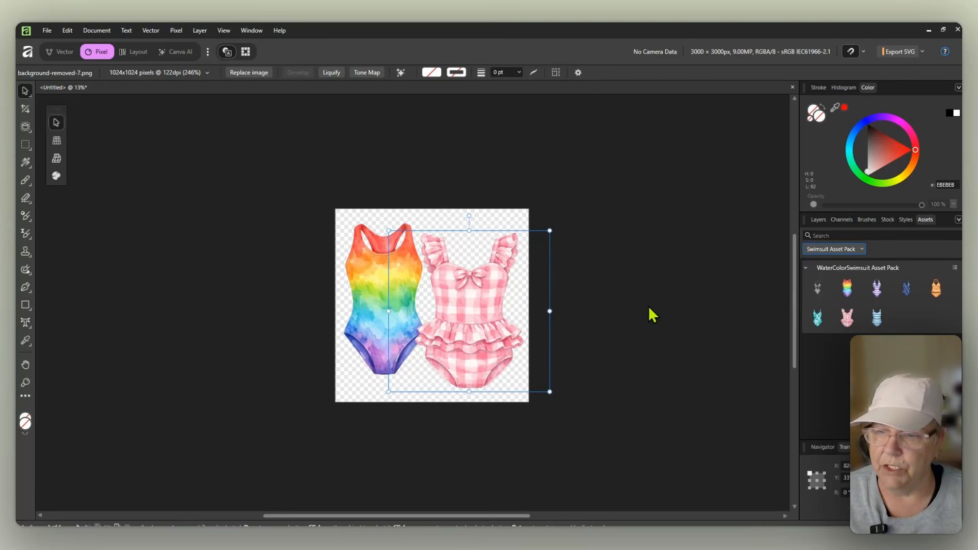
Step: Shrink and reposition the pink and rainbow swimsuits on the canvas
left_click_drag(447, 323, 435, 314)
left_click_drag(544, 393, 484, 345)
left_click_drag(449, 316, 474, 304)
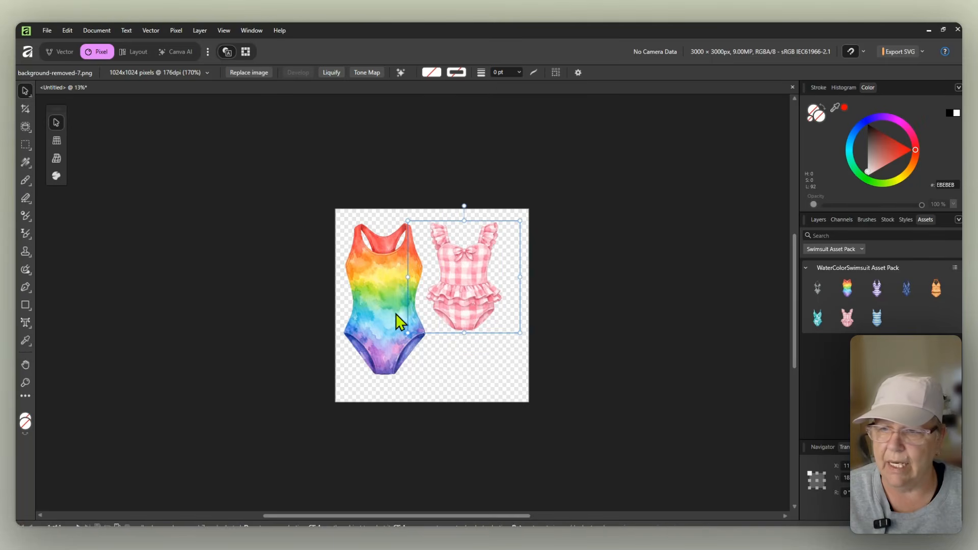
left_click_drag(387, 321, 383, 334)
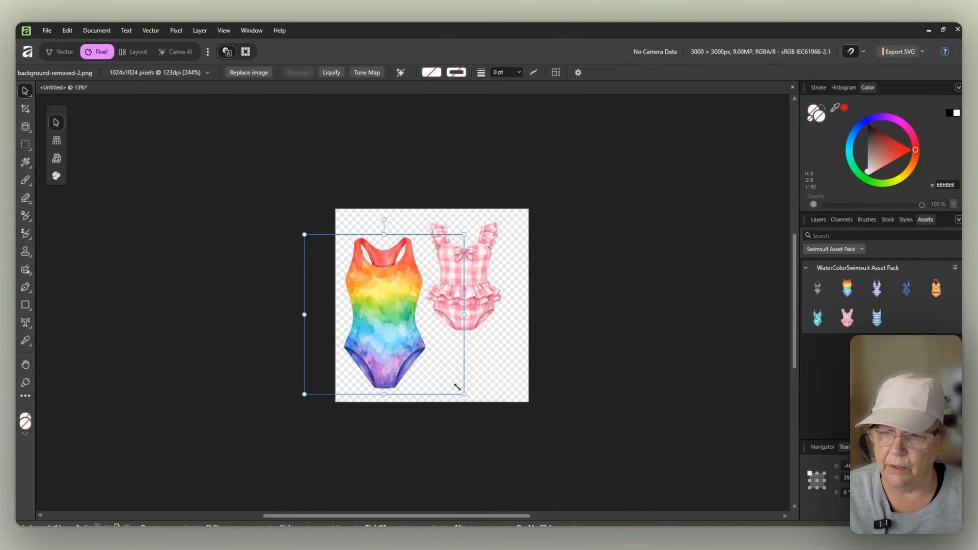
left_click_drag(457, 387, 423, 352)
left_click_drag(377, 317, 392, 306)
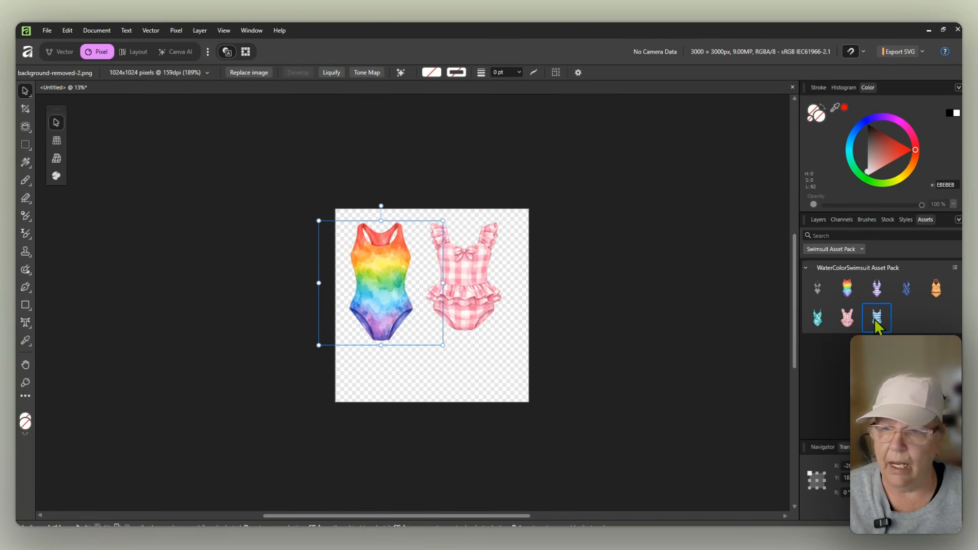
Step: Place the striped swimsuit asset on the canvas, scale it, and nudge the pink swimsuit
left_click_drag(879, 321, 402, 319)
left_click_drag(315, 221, 432, 343)
left_click(479, 305)
left_click_drag(475, 295, 484, 291)
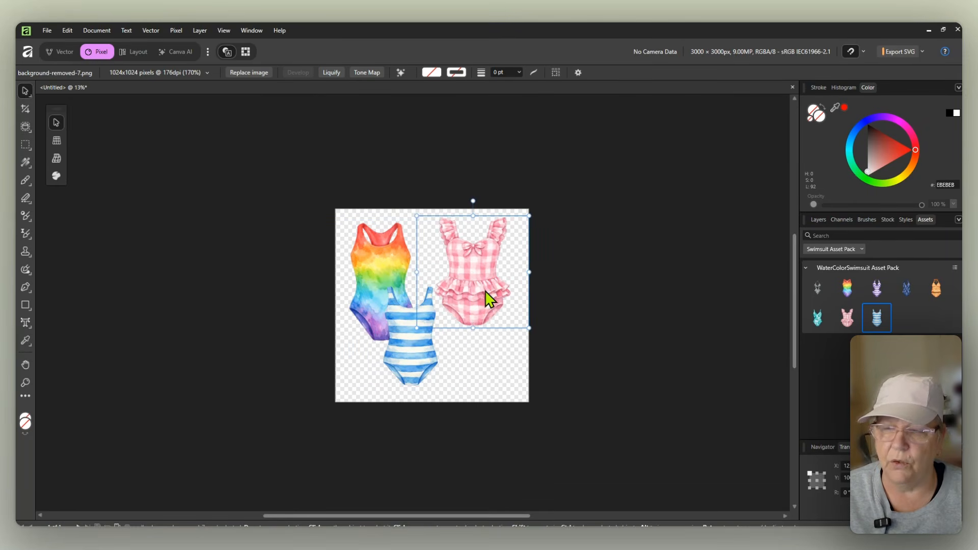
Step: Select all the swimsuits on the canvas and delete them
left_click_drag(278, 178, 589, 431)
key("Delete")
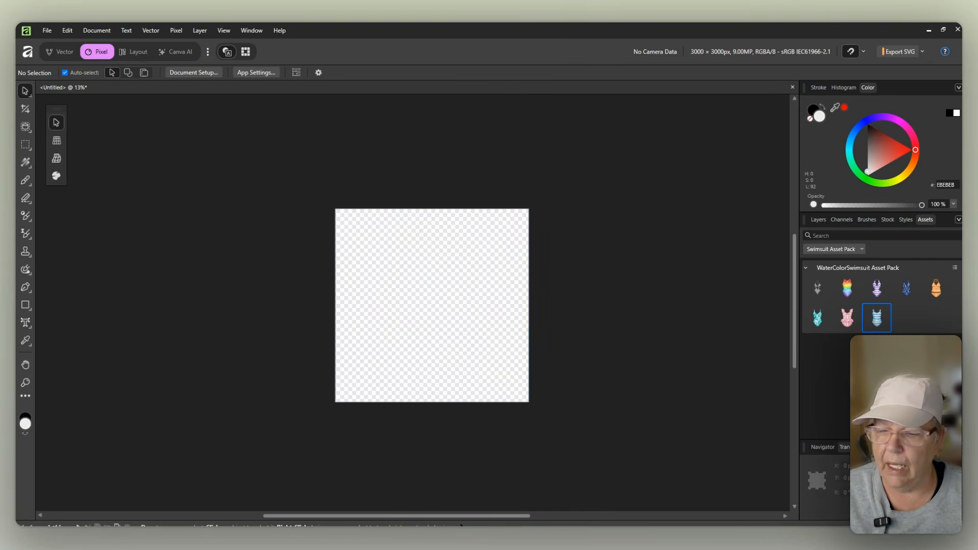
Step: Switch to the browser and open the Render Studio dashboard
mouse_move(452, 454)
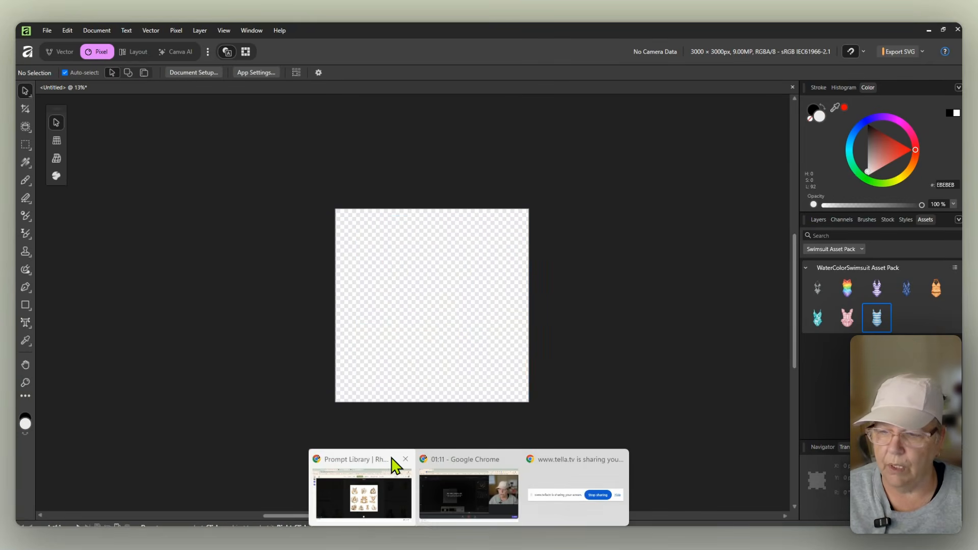
left_click(366, 461)
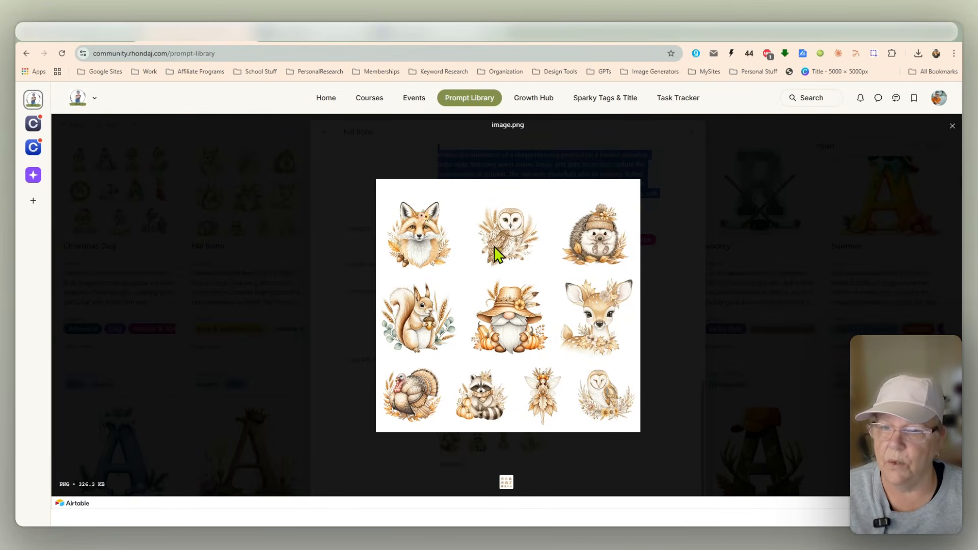
left_click(312, 42)
left_click(417, 43)
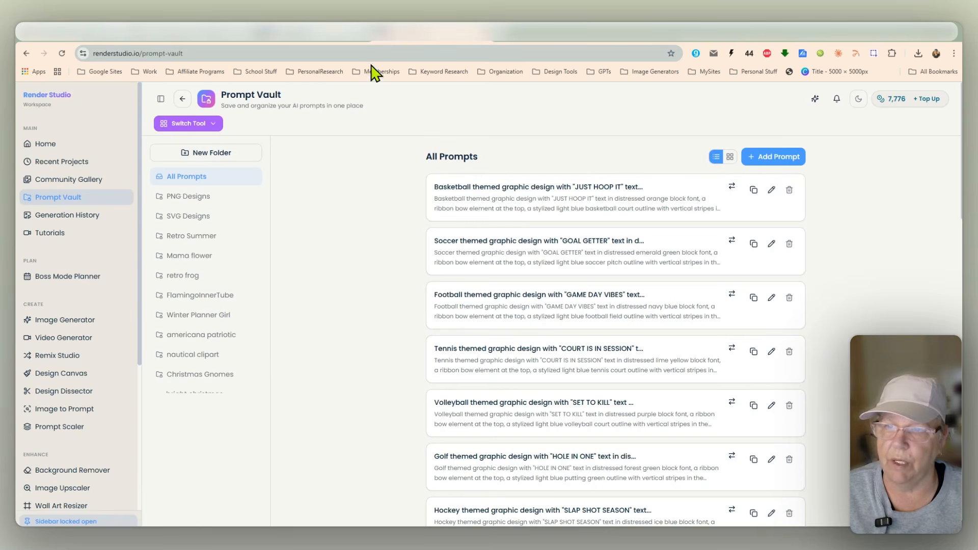
left_click(63, 145)
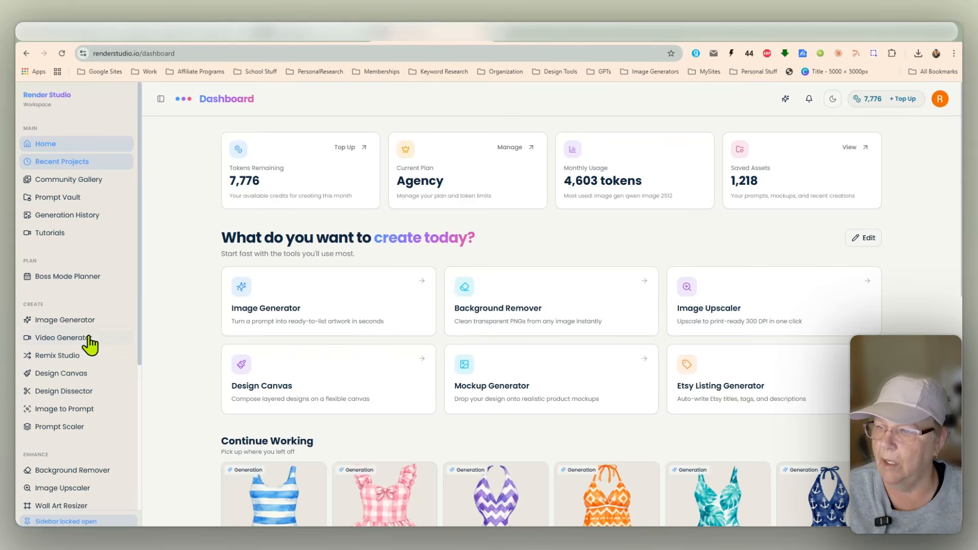
Step: Open the Image Generator, turn on Bulk Mode, and paste the ten autumn watercolor prompts
left_click(324, 303)
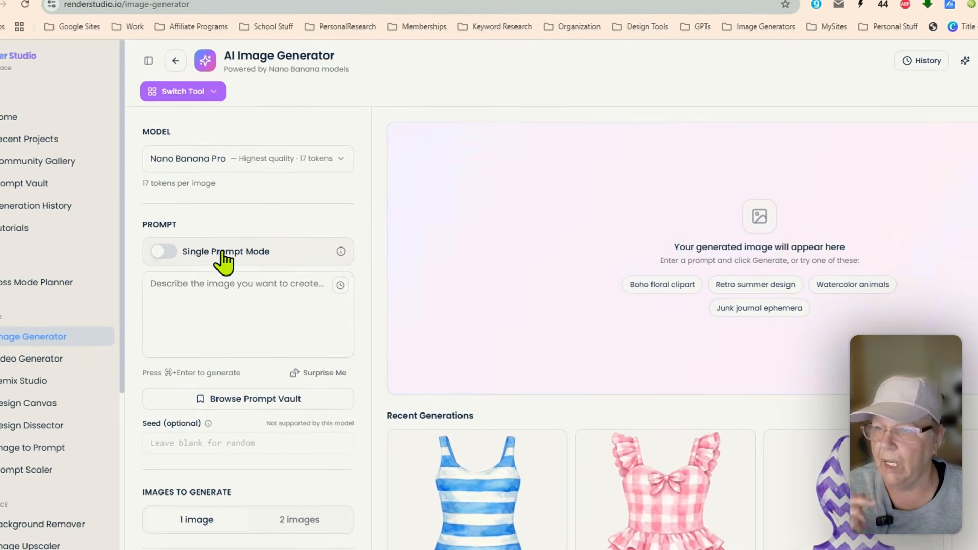
left_click(211, 257)
left_click(218, 283)
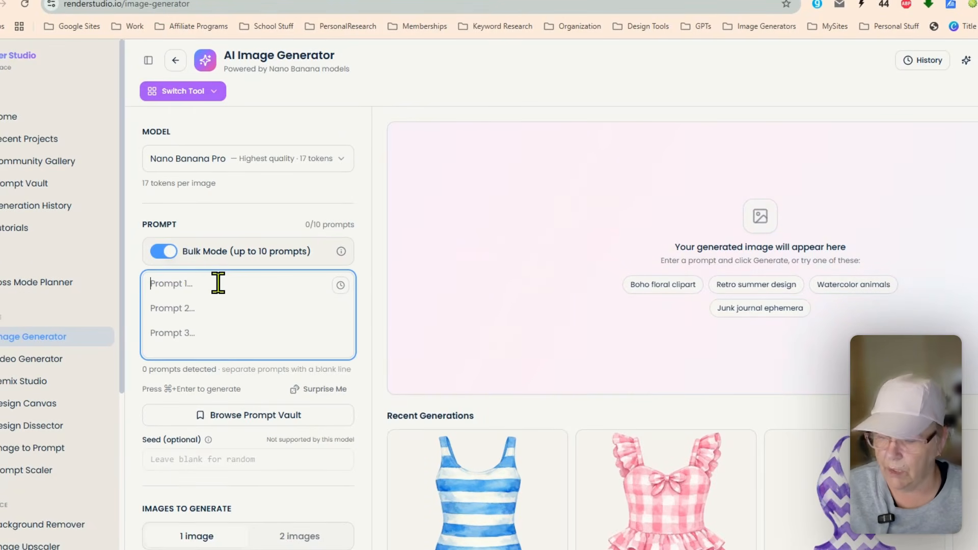
key("super+v")
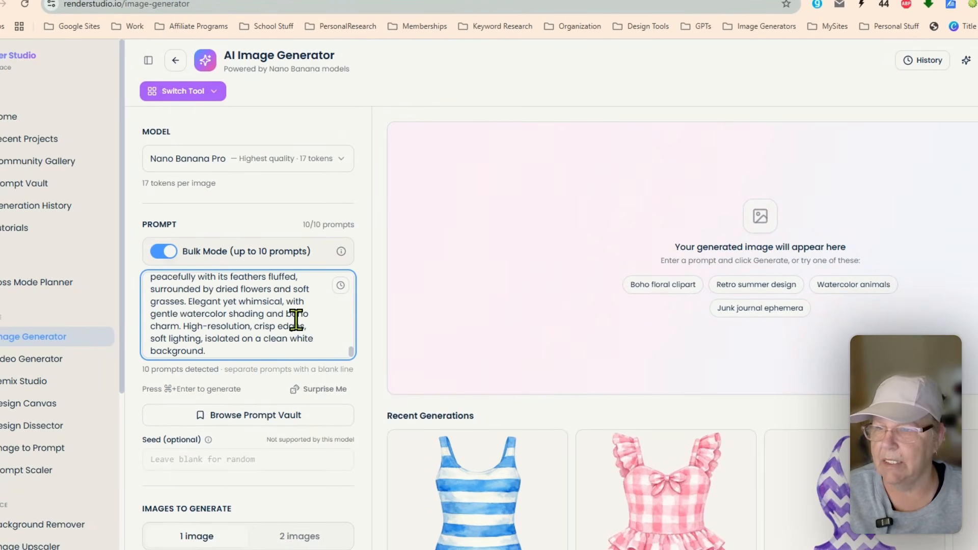
scroll(301, 321, "up", 2)
scroll(301, 320, "up", 8)
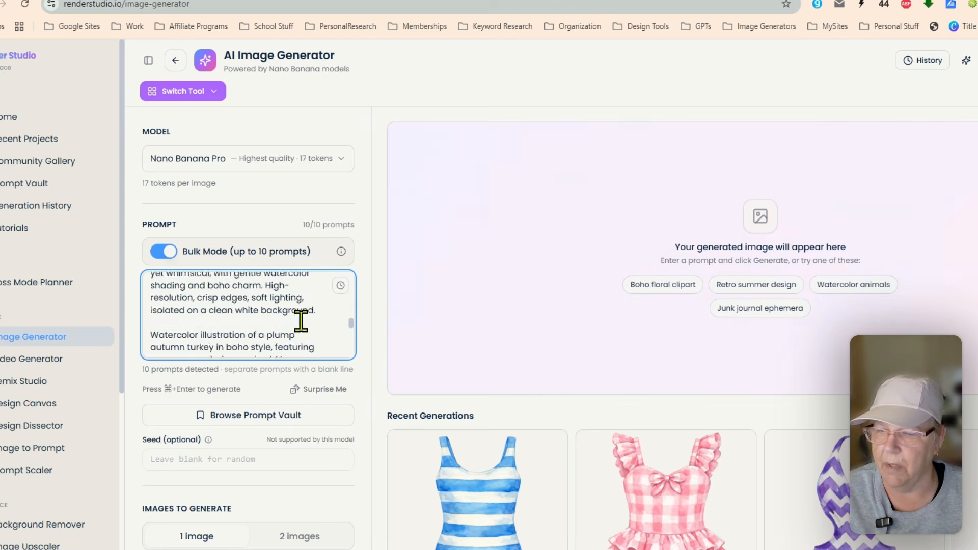
scroll(299, 321, "up", 5)
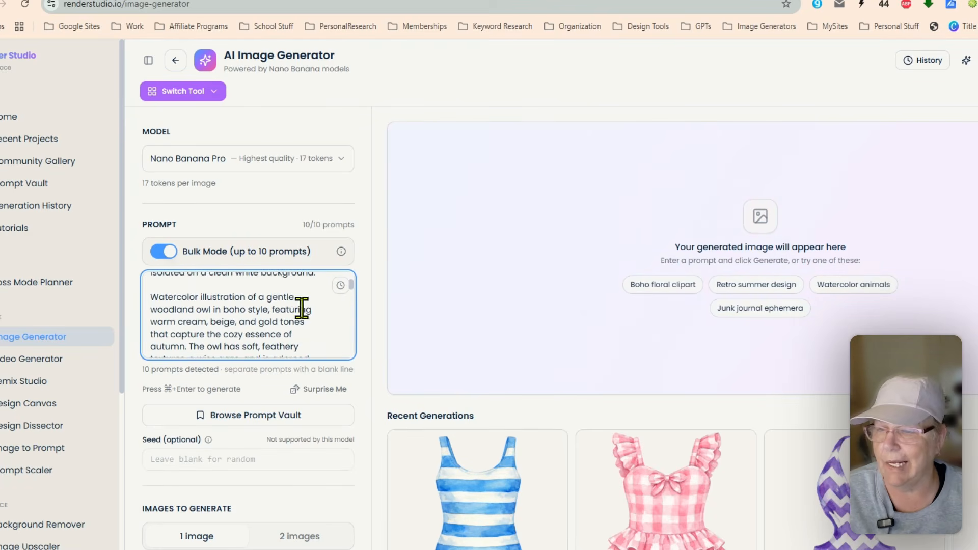
Step: Set the model to Flux 2 Klein and generate the ten prompts
left_click(344, 163)
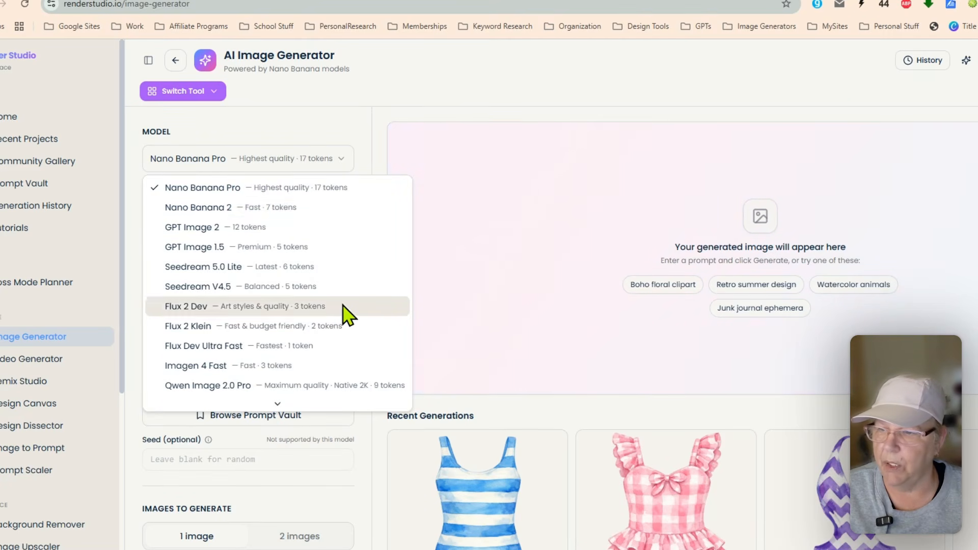
scroll(345, 316, "down", 3)
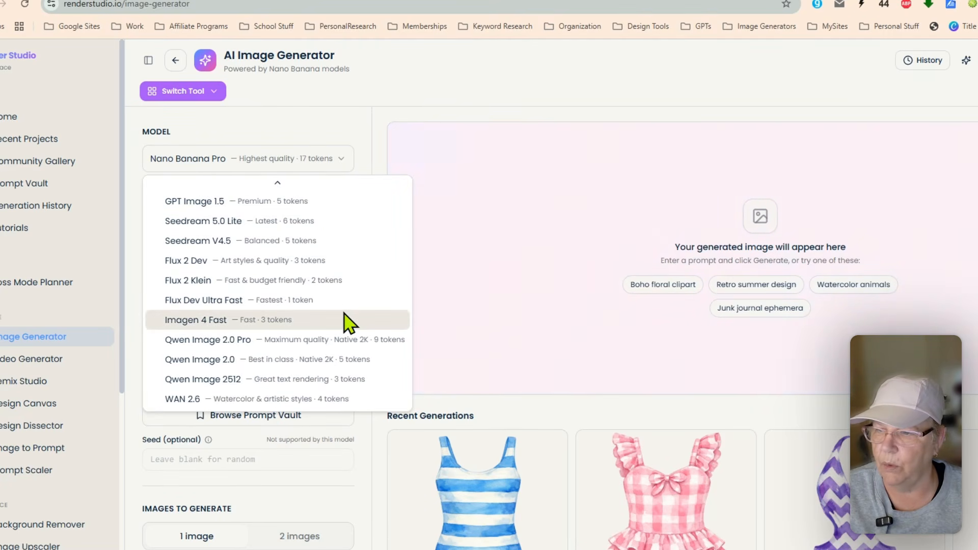
left_click(345, 281)
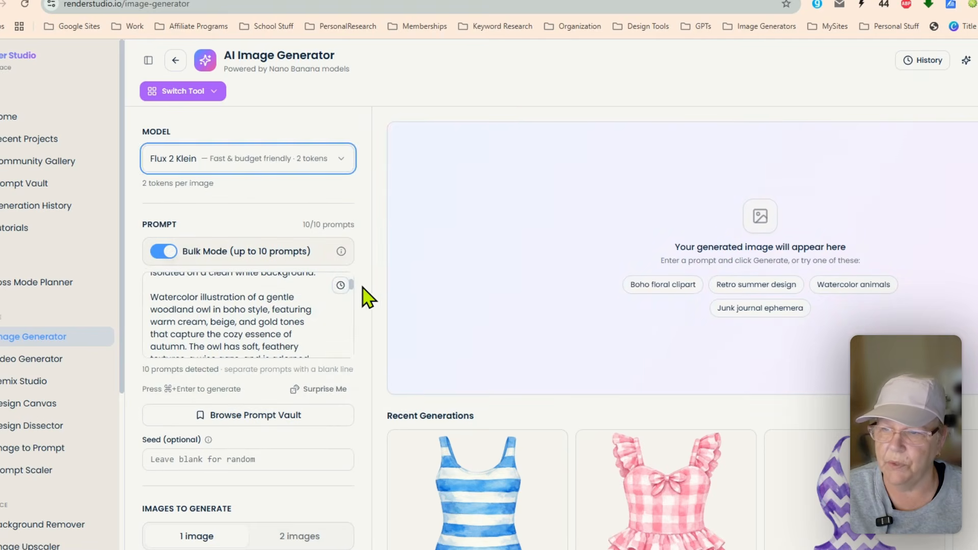
scroll(373, 351, "down", 5)
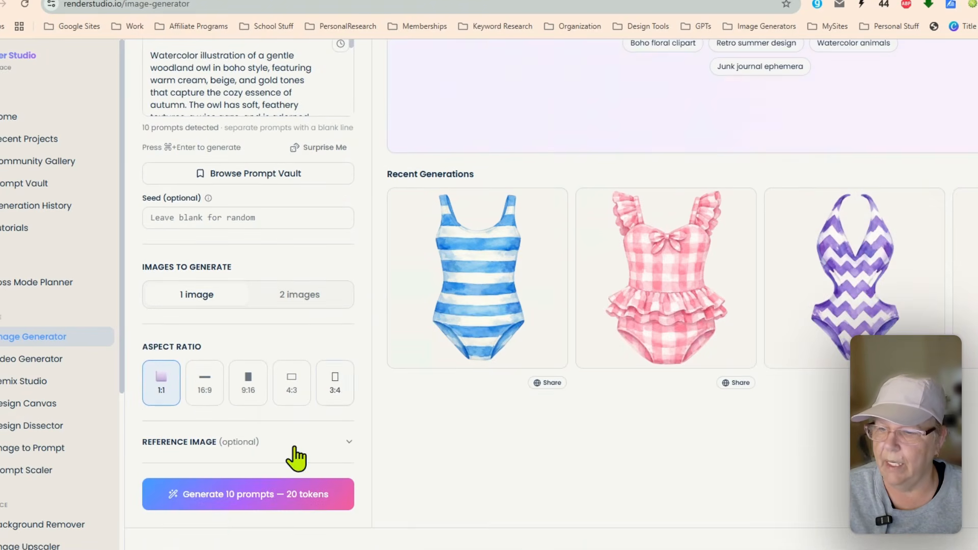
left_click(238, 504)
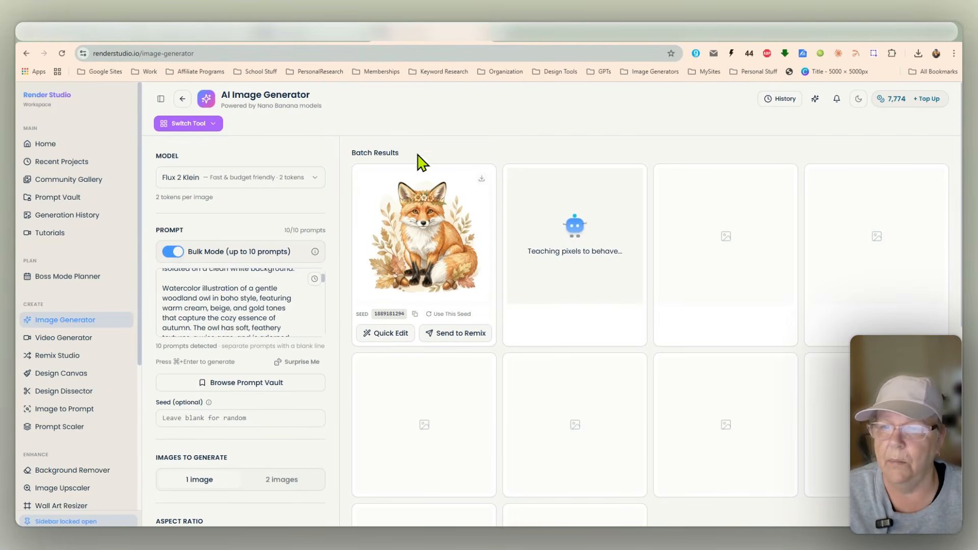
Step: Preview the generated images and scroll through the batch results
left_click(435, 252)
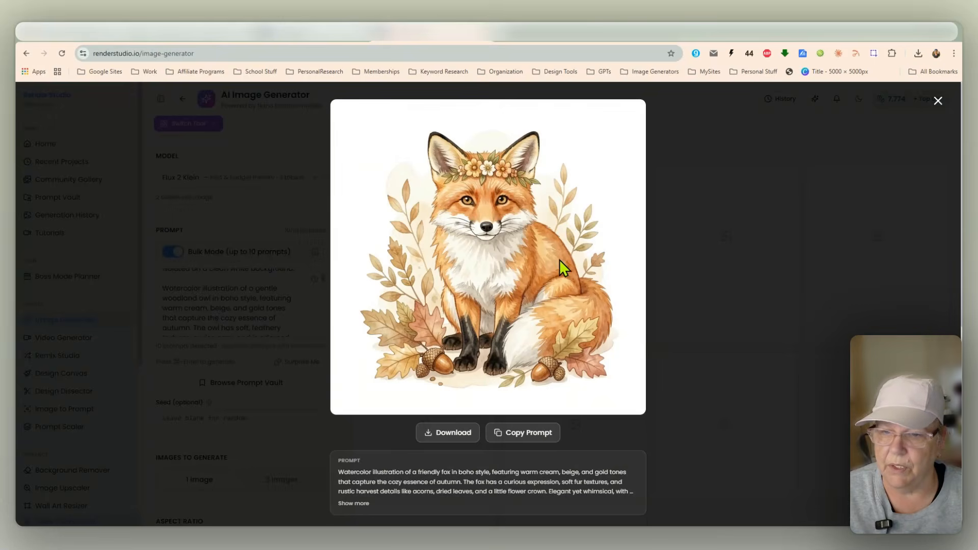
left_click(938, 101)
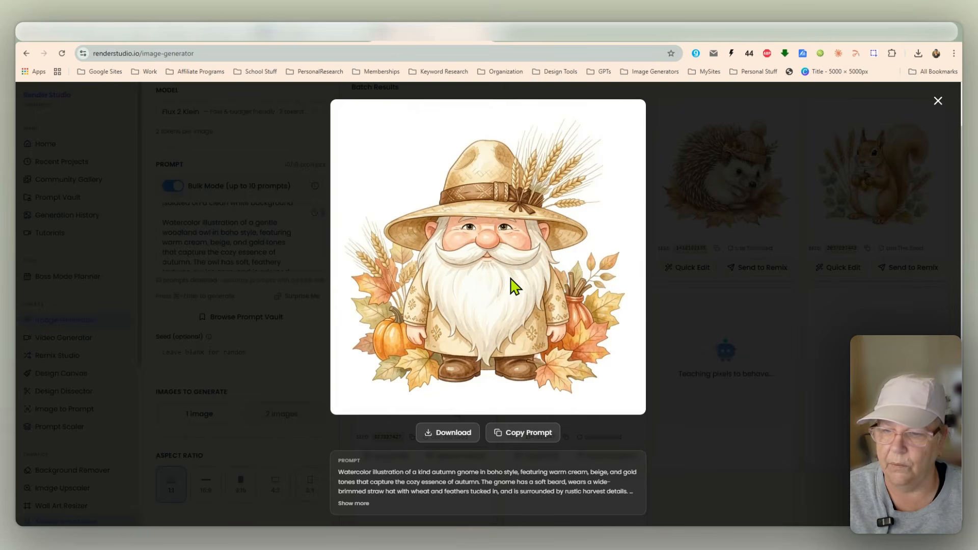
left_click(938, 101)
scroll(794, 353, "down", 2)
scroll(795, 387, "down", 3)
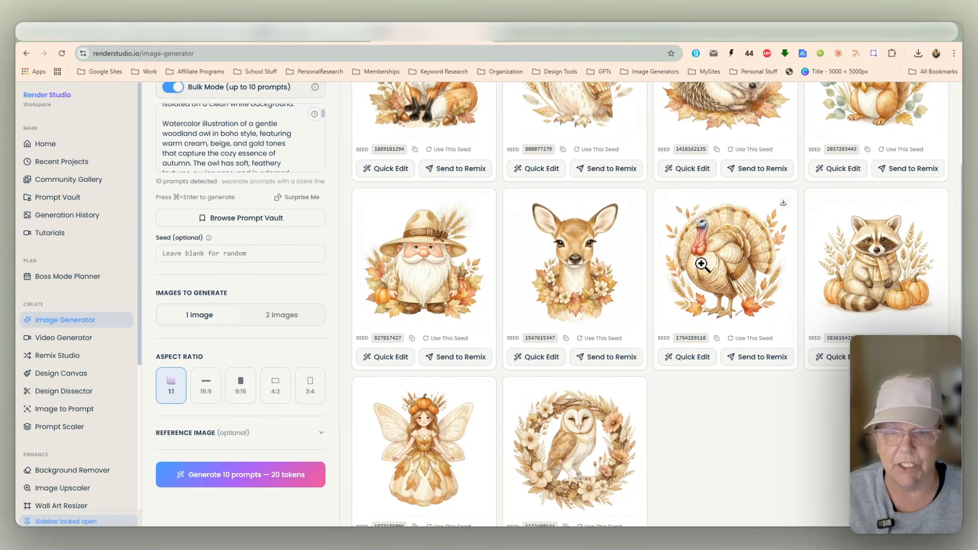
scroll(688, 443, "up", 2)
scroll(691, 443, "up", 4)
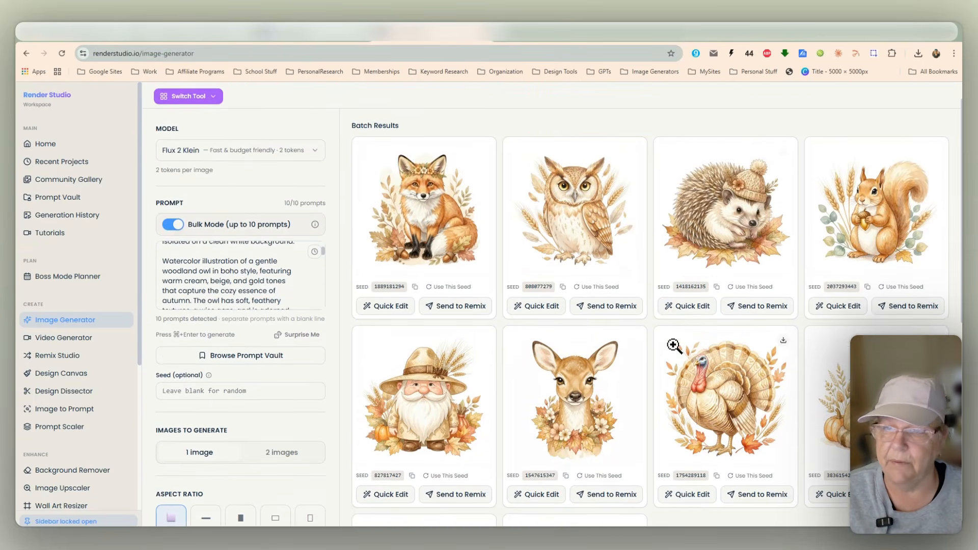
scroll(707, 275, "down", 3)
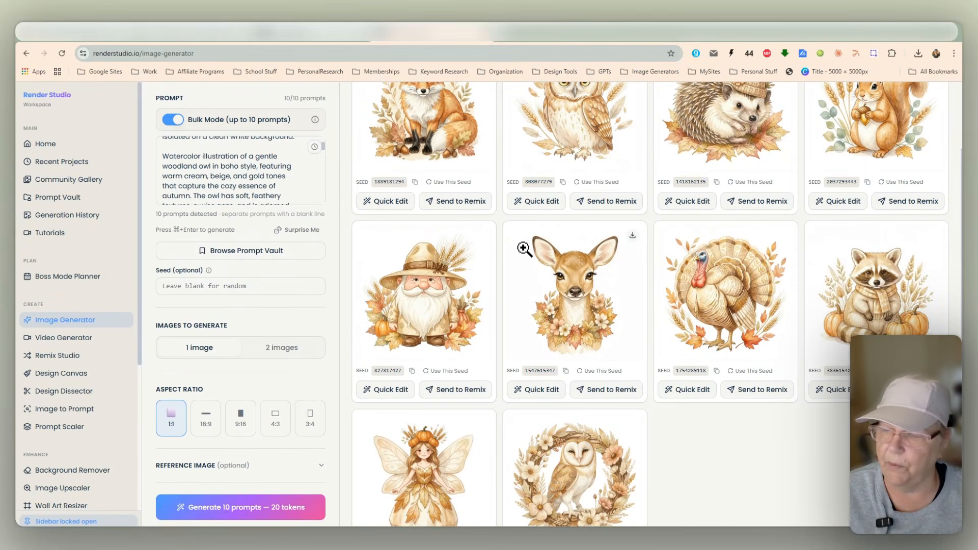
scroll(273, 179, "up", 5)
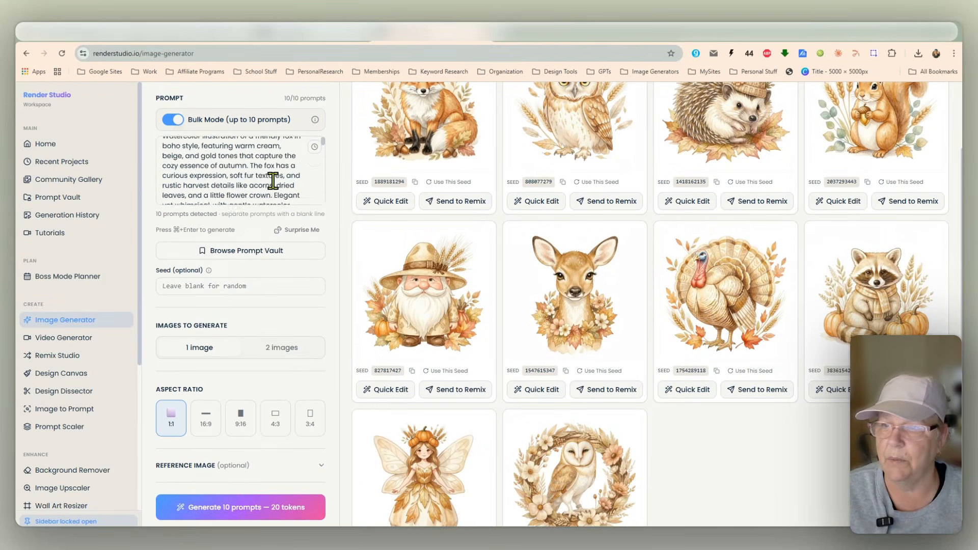
scroll(346, 151, "up", 2)
Step: Switch to the Background Remover tool
left_click(212, 125)
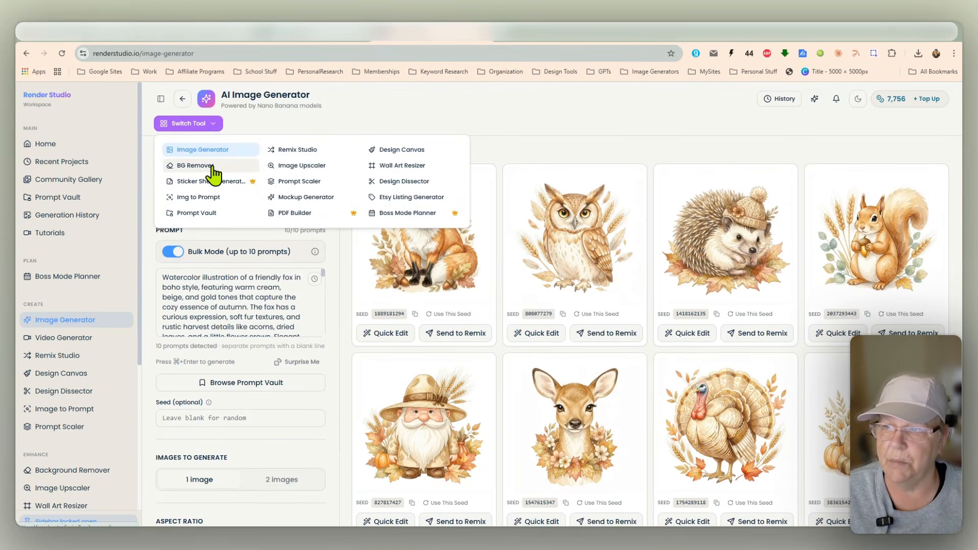
left_click(213, 175)
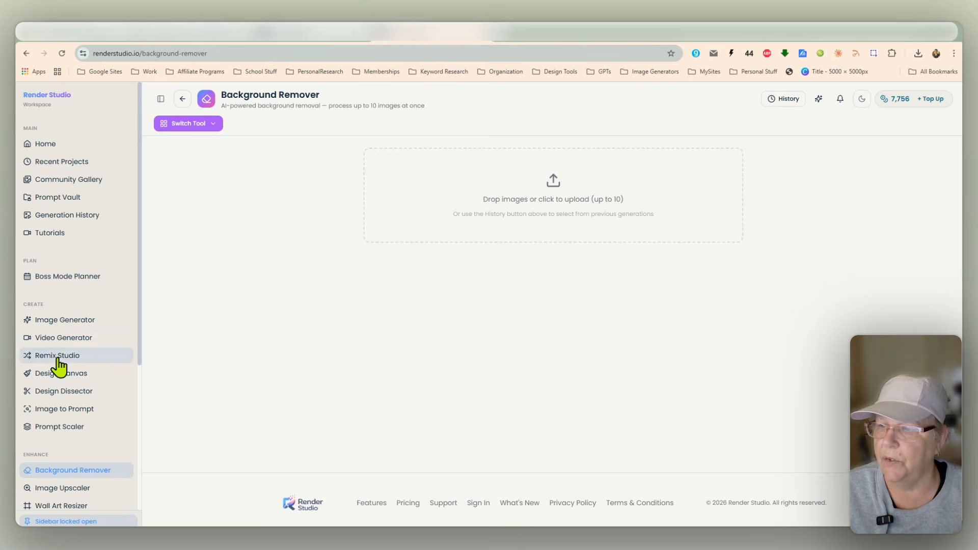
scroll(59, 369, "down", 1)
scroll(59, 366, "down", 1)
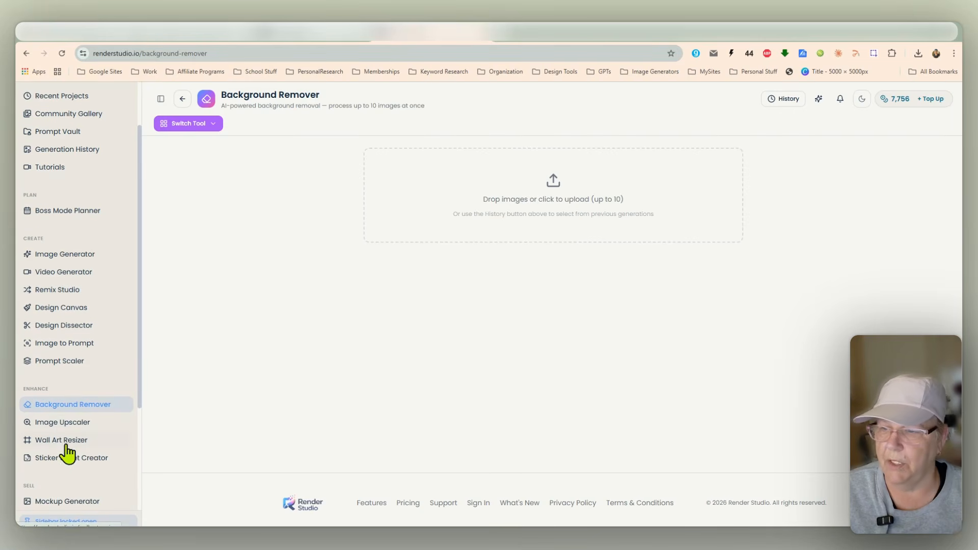
Step: Select the ten autumn images from History and send them to the Background Remover
left_click(778, 99)
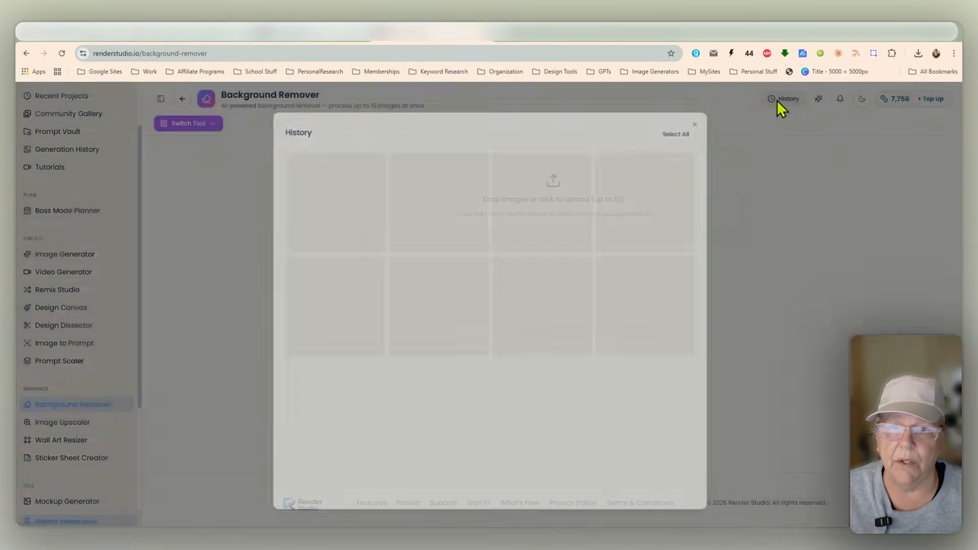
left_click(341, 176)
left_click(424, 176)
left_click(567, 182)
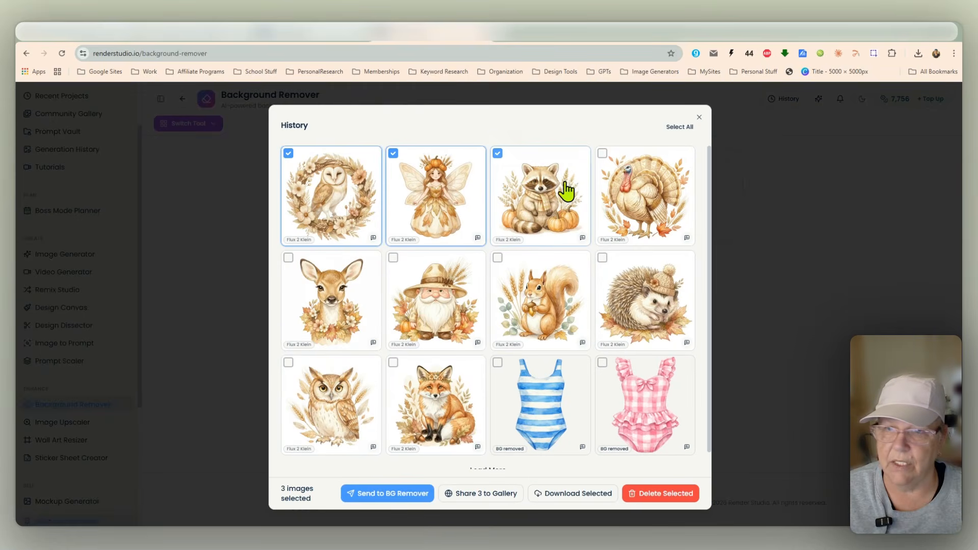
left_click(610, 184)
left_click(617, 292)
left_click(457, 288)
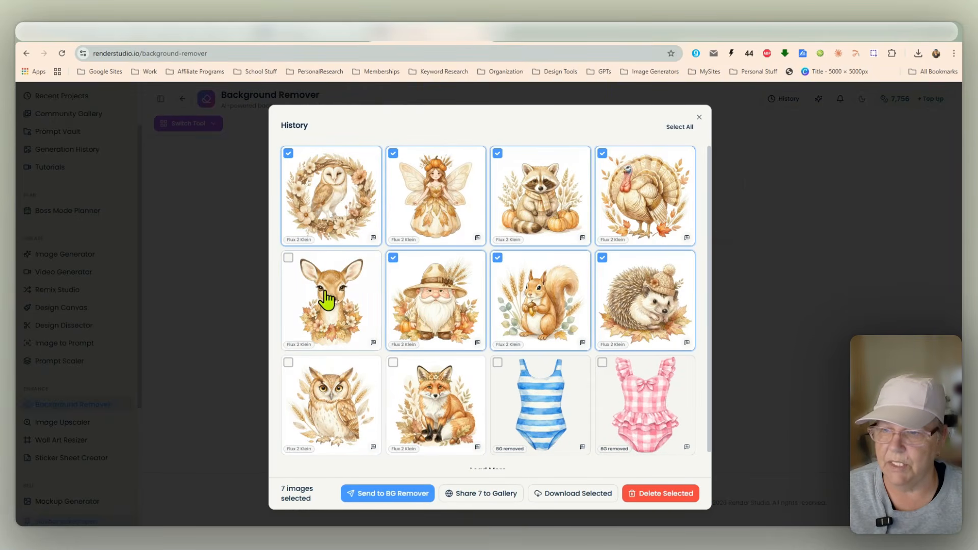
left_click(357, 291)
left_click(332, 407)
left_click(405, 410)
left_click(394, 494)
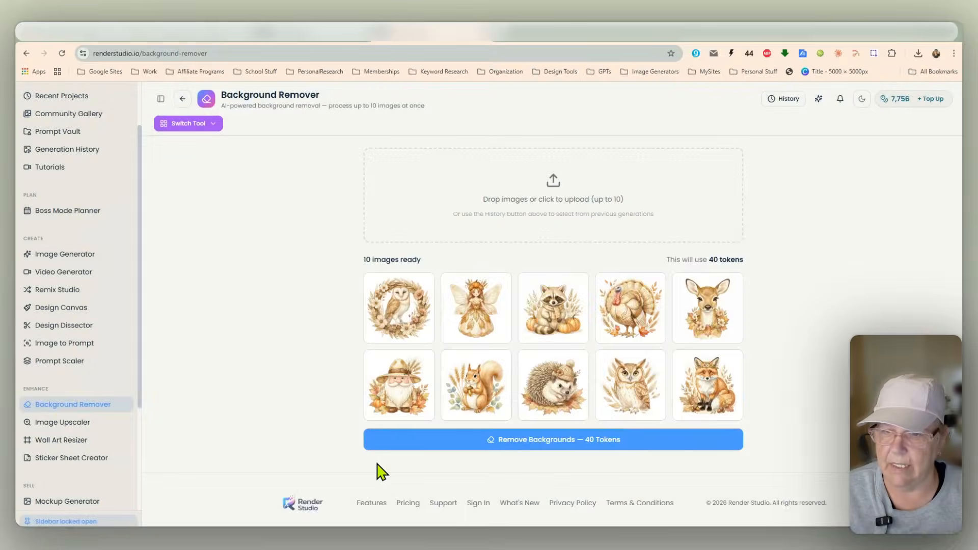
Step: Run background removal on all ten autumn images and enlarge the barn owl result to inspect it
left_click(558, 439)
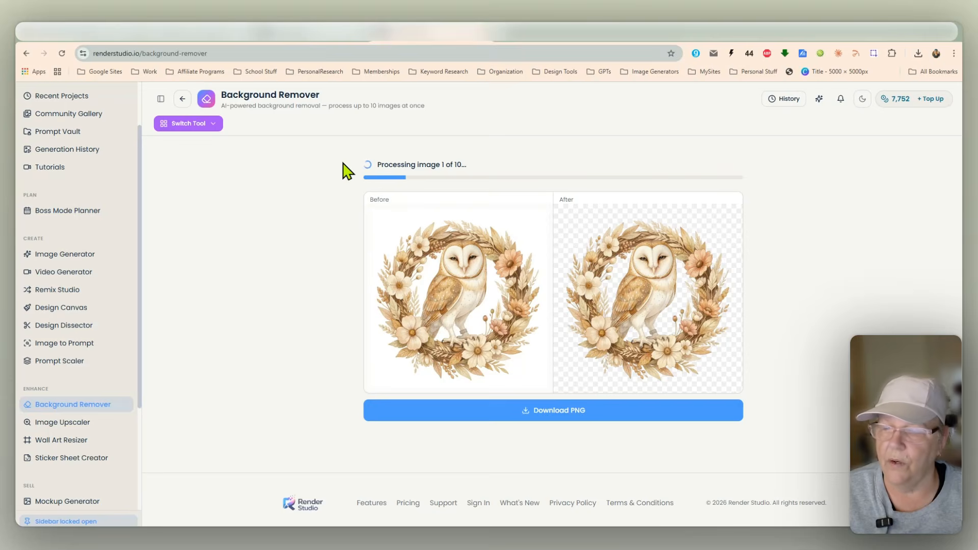
left_click(627, 307)
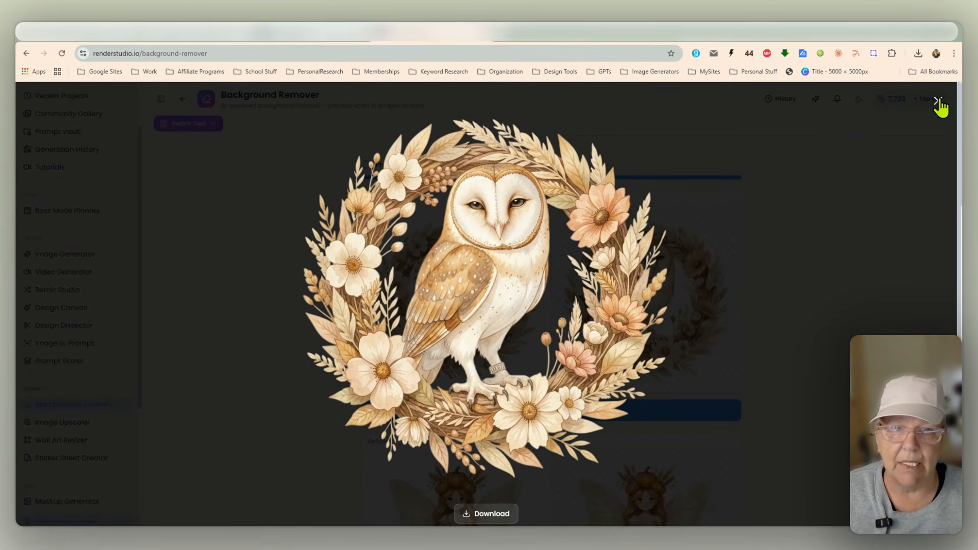
left_click(938, 102)
Step: Scroll through the before-and-after results, enlarging the fairy, raccoon, gnome and hedgehog to inspect them
scroll(784, 250, "down", 5)
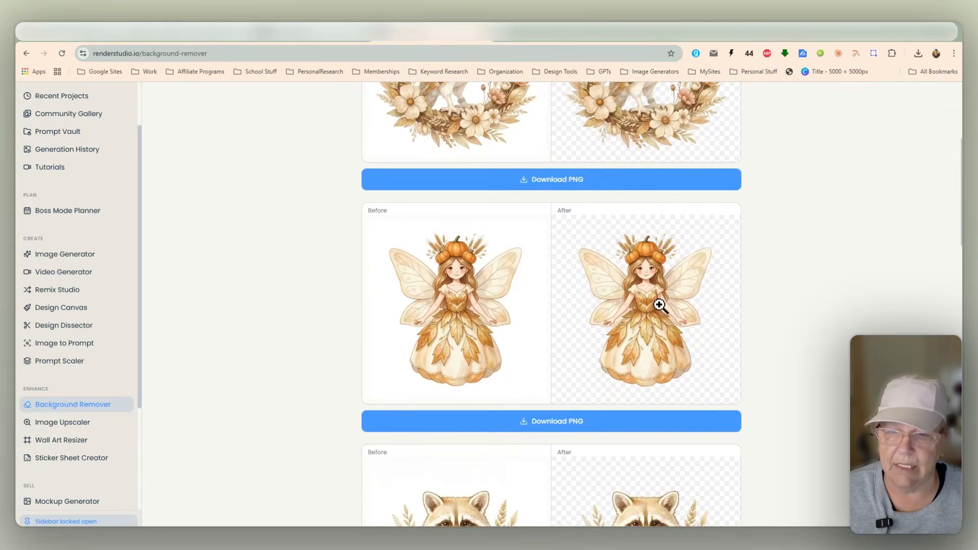
left_click(660, 304)
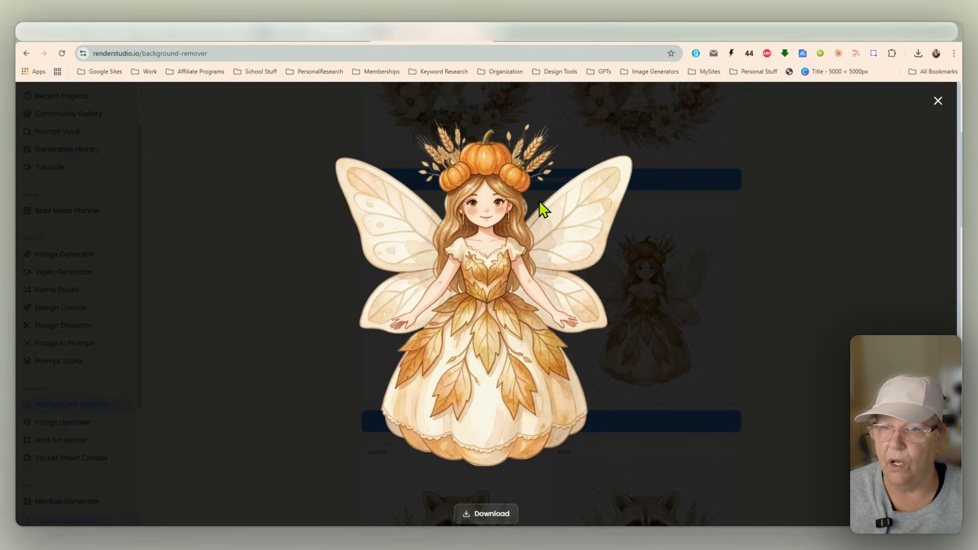
left_click(937, 105)
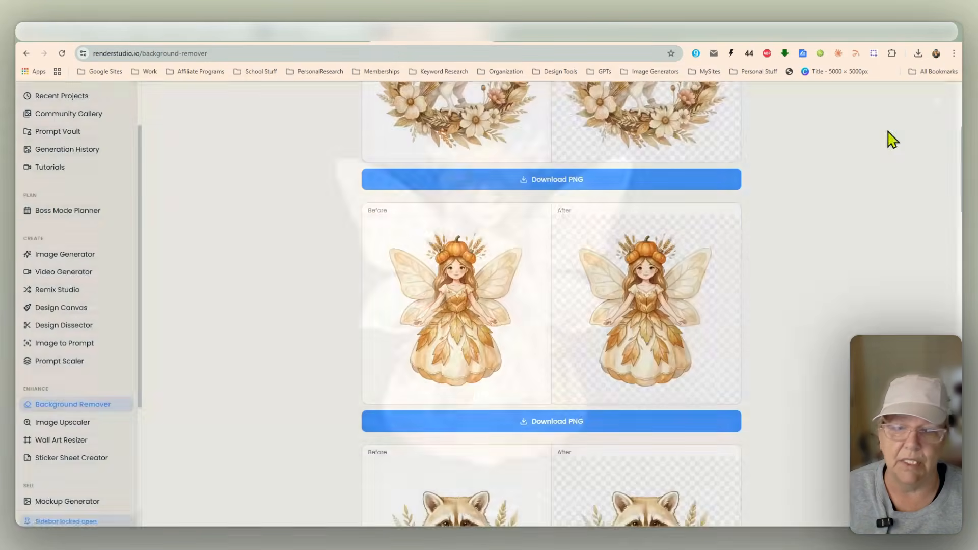
scroll(662, 356, "down", 3)
left_click(630, 381)
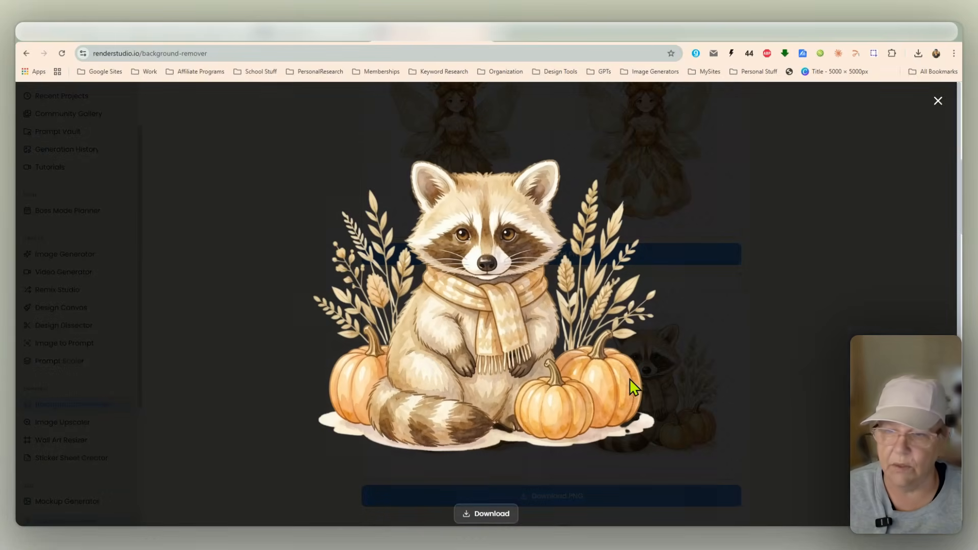
left_click(937, 102)
scroll(809, 258, "down", 6)
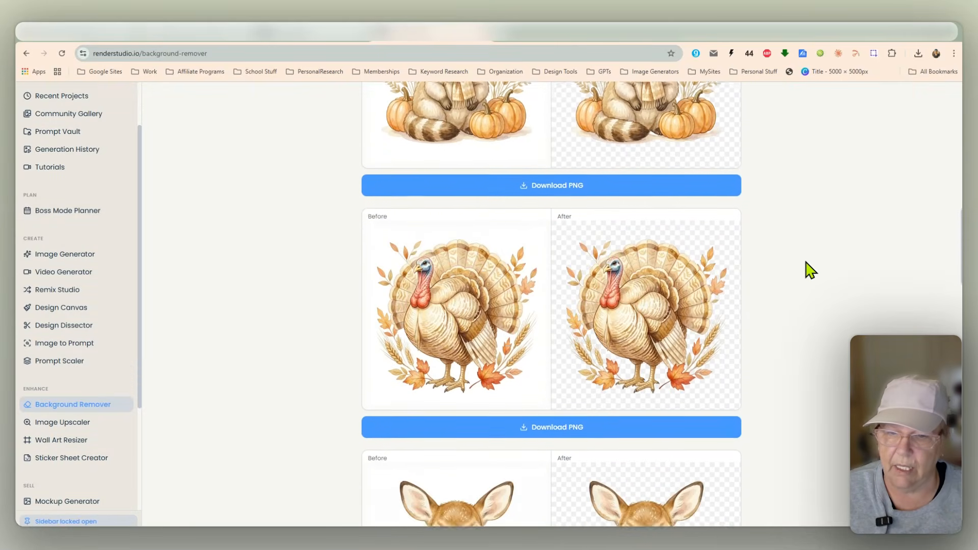
scroll(810, 270, "down", 10)
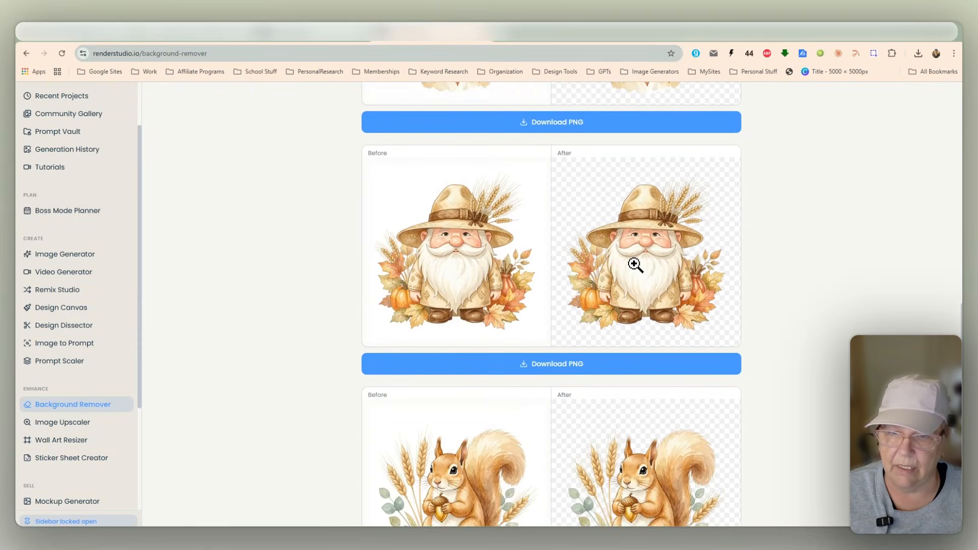
left_click(635, 265)
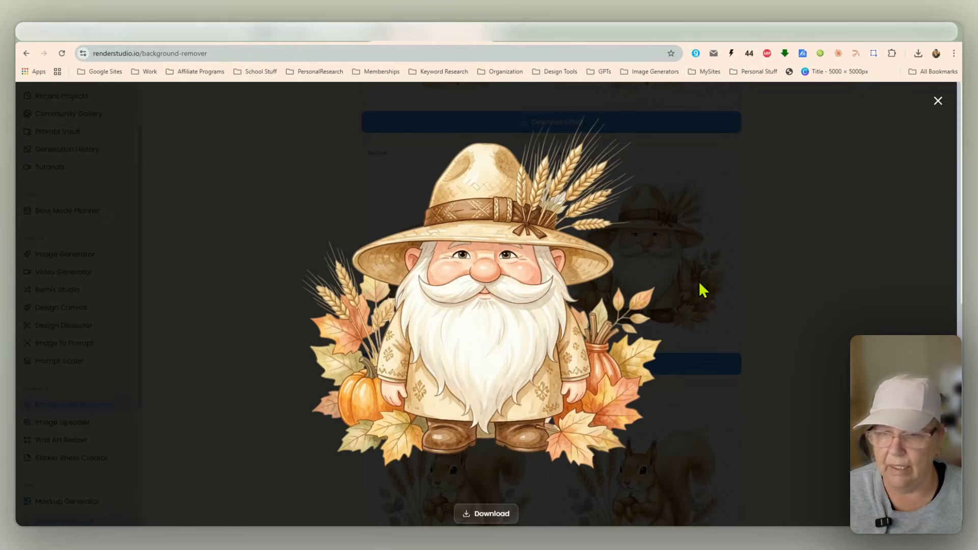
left_click(936, 102)
scroll(646, 357, "down", 7)
left_click(626, 379)
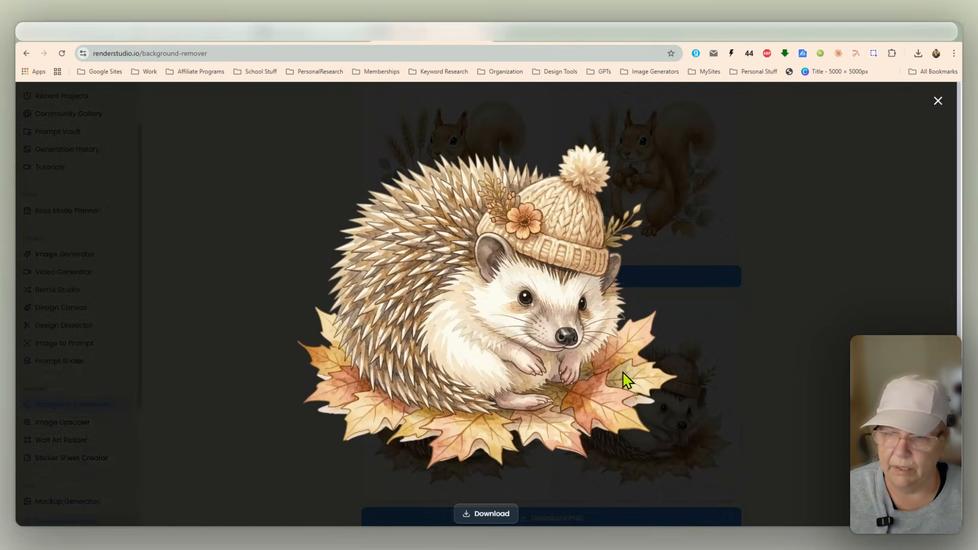
left_click(938, 100)
scroll(835, 313, "down", 6)
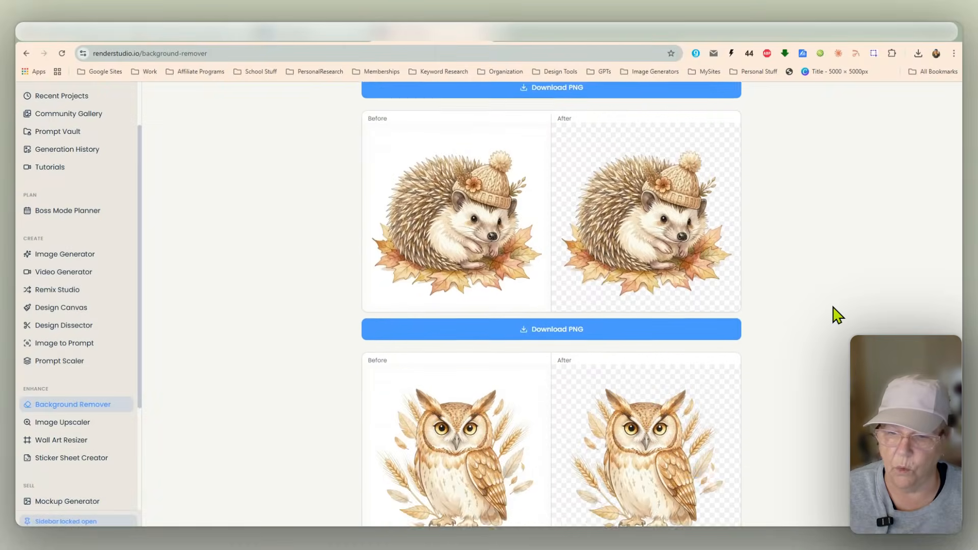
scroll(835, 313, "down", 5)
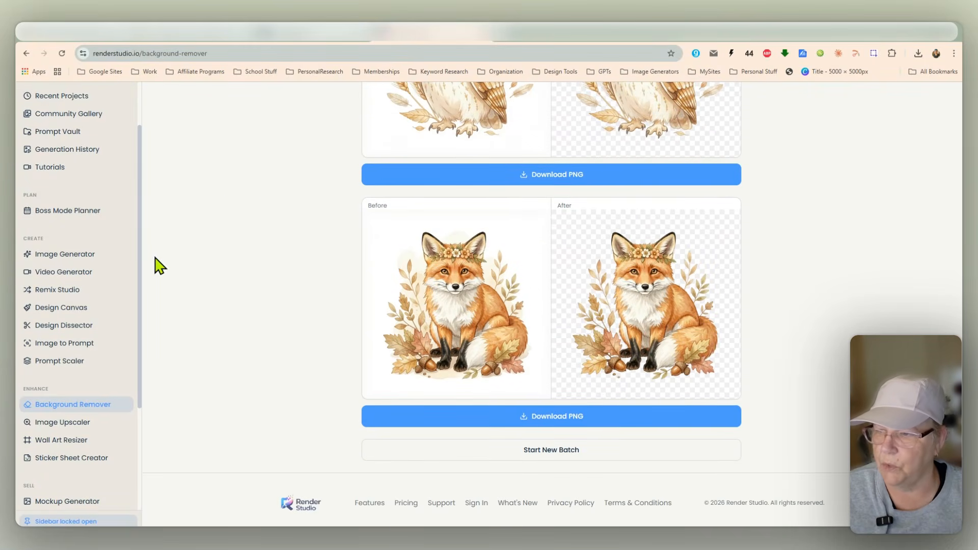
Step: Open the Image Upscaler and send the ten background-removed images from History to it
left_click(97, 434)
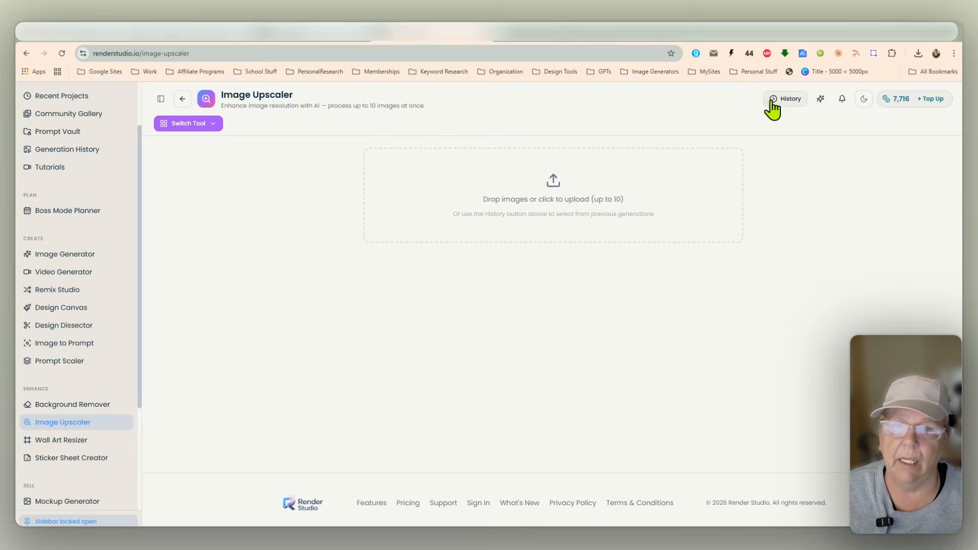
left_click(776, 102)
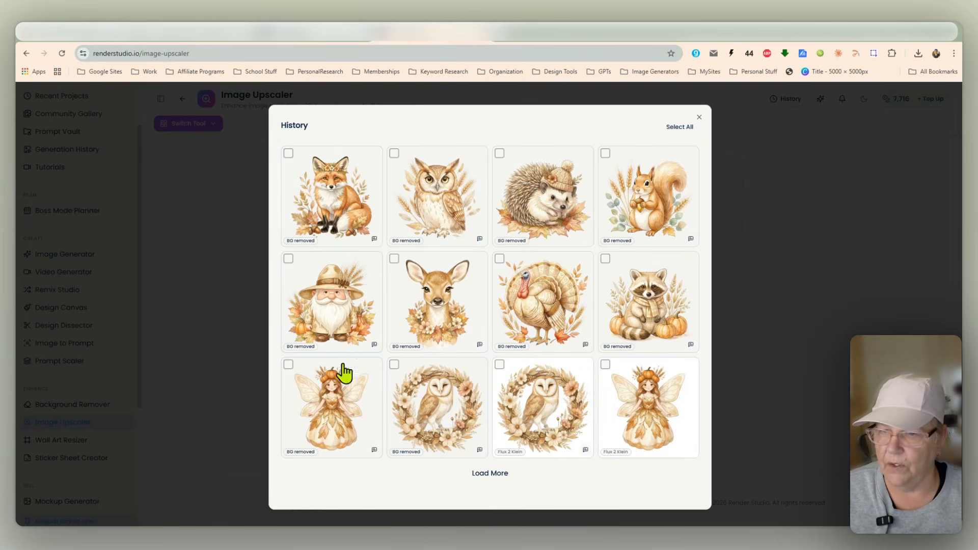
left_click(364, 201)
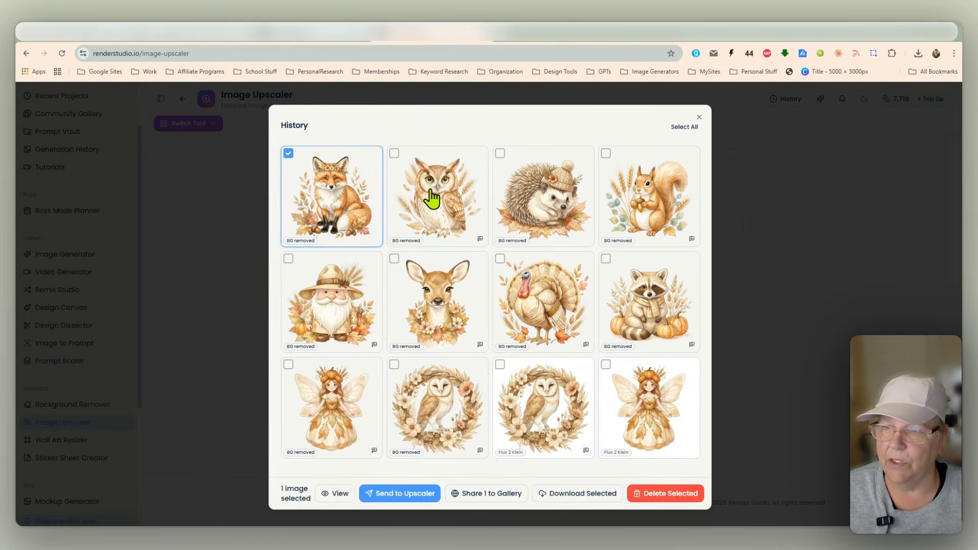
left_click(433, 201)
left_click(545, 203)
left_click(622, 202)
left_click(614, 286)
left_click(528, 300)
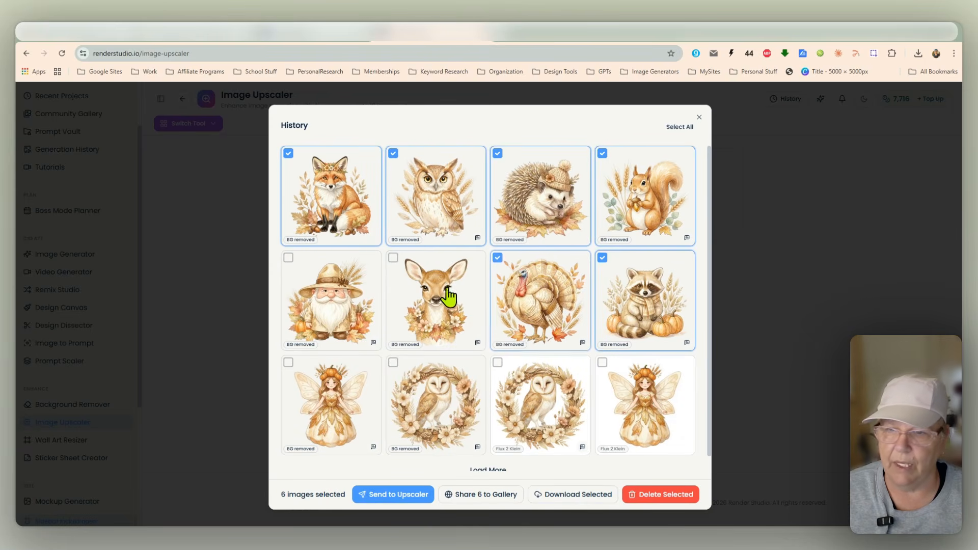
left_click(430, 297)
left_click(334, 291)
left_click(323, 372)
left_click(430, 397)
left_click(393, 495)
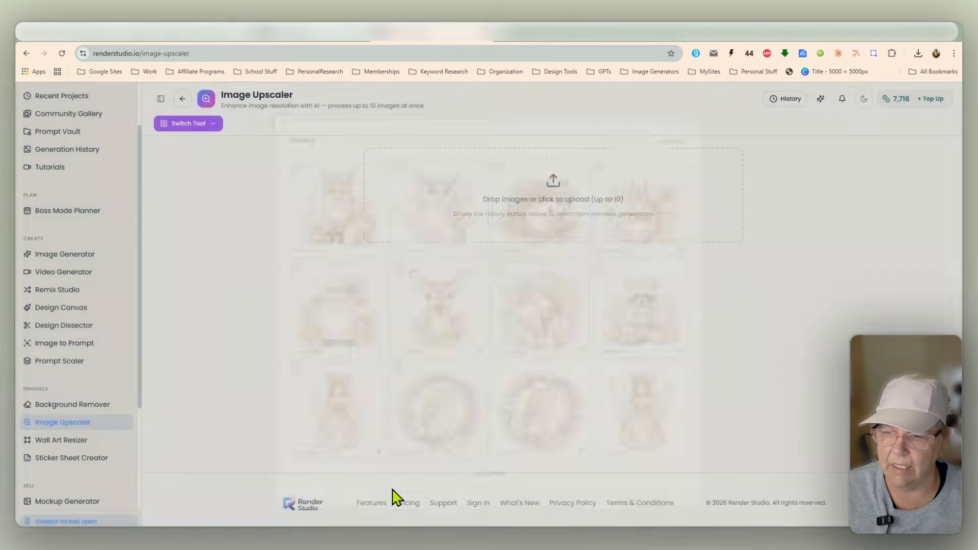
Step: Upscale all ten images 4×
scroll(297, 288, "down", 3)
scroll(341, 294, "up", 2)
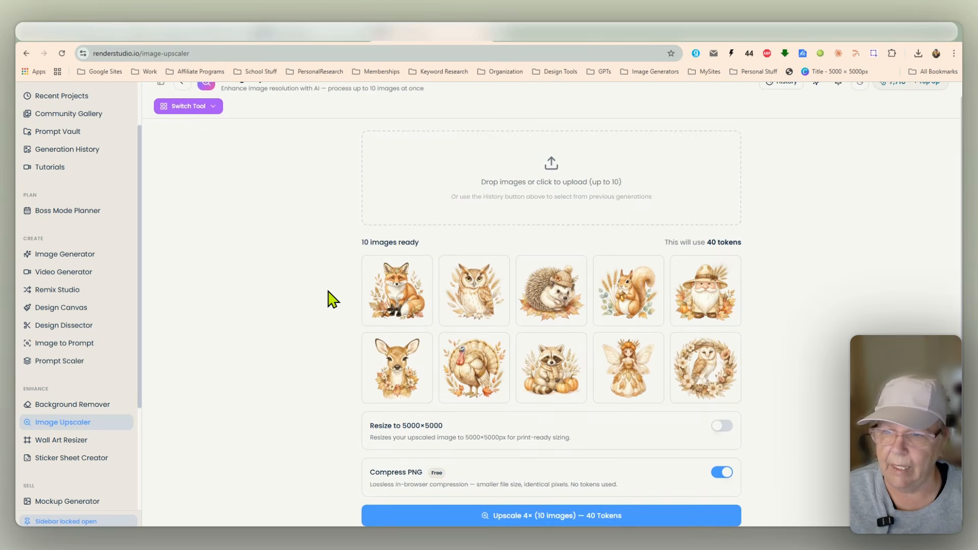
scroll(731, 363, "down", 1)
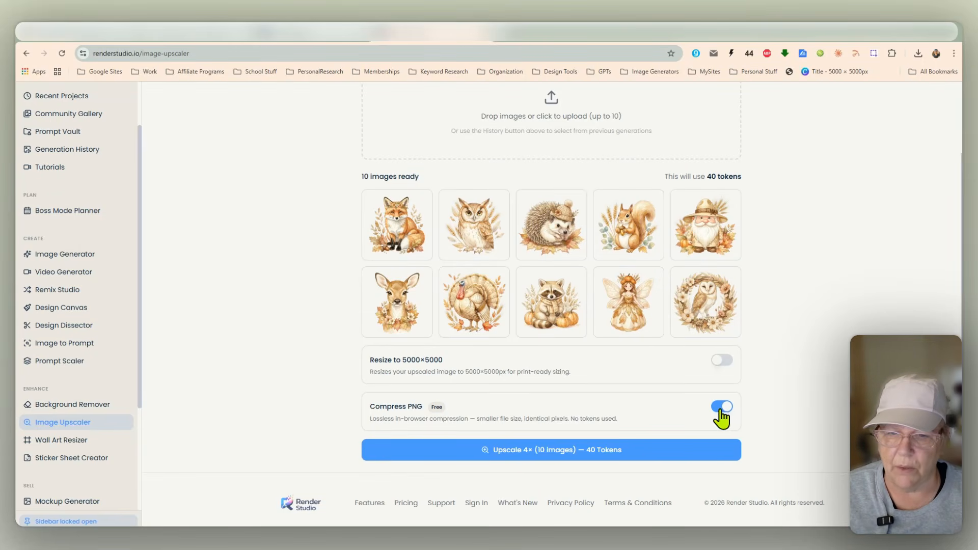
left_click(532, 458)
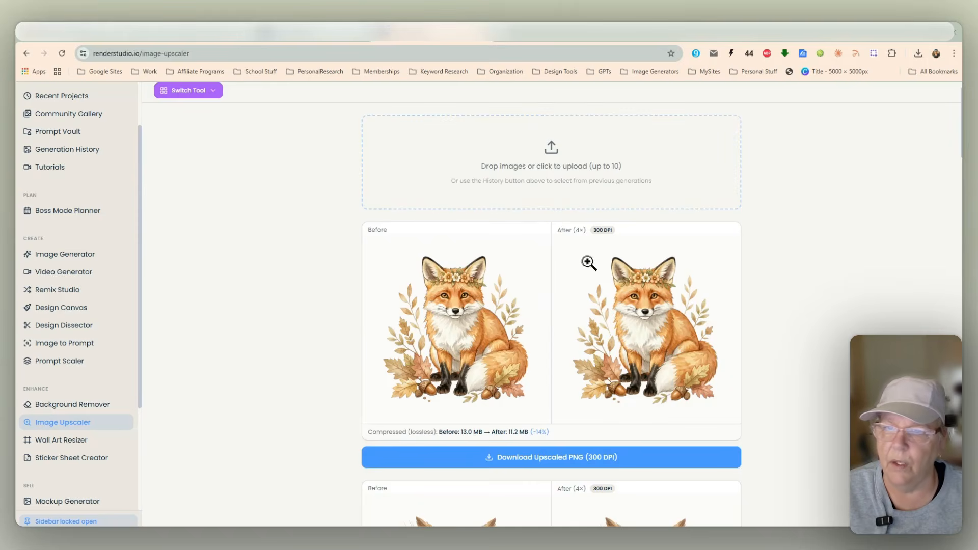
Step: Enlarge the upscaled fox result to inspect it
scroll(613, 260, "down", 1)
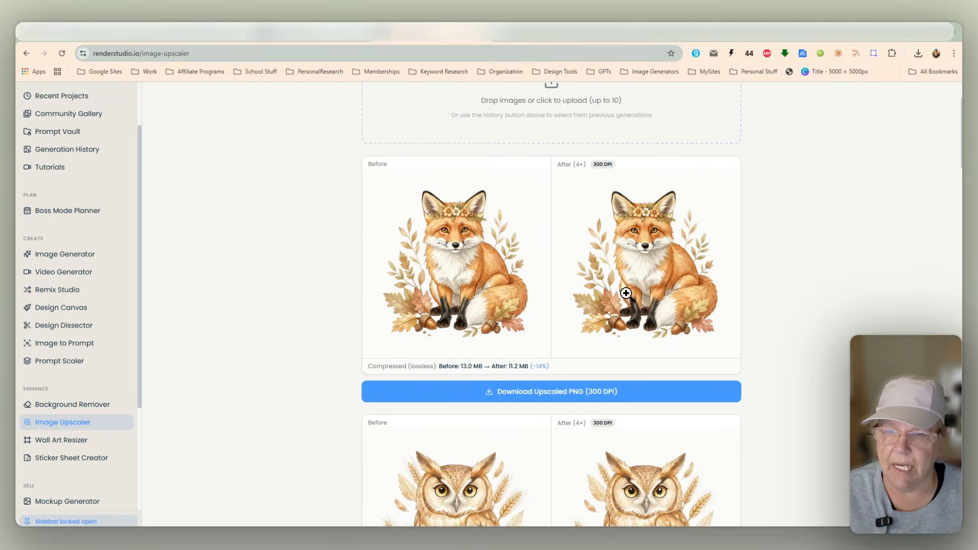
left_click(647, 251)
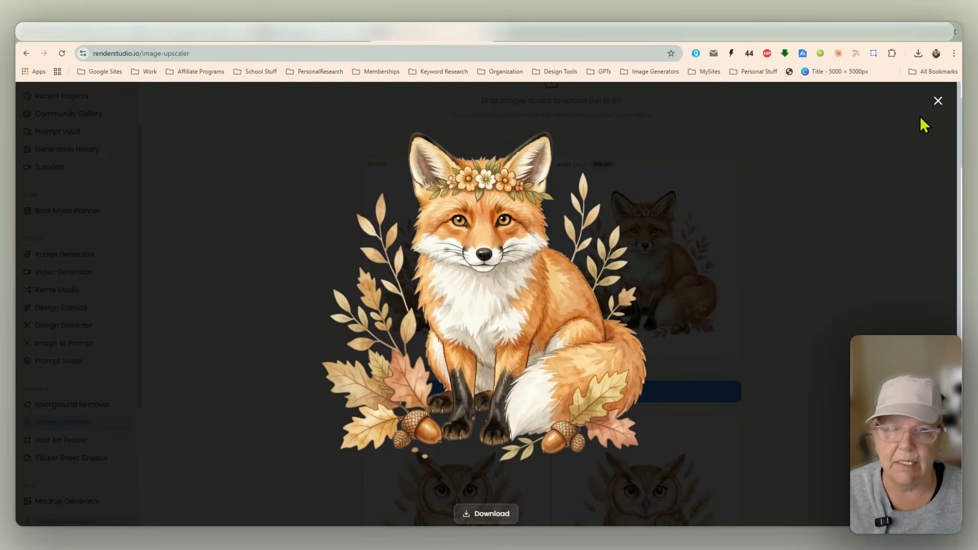
left_click(937, 101)
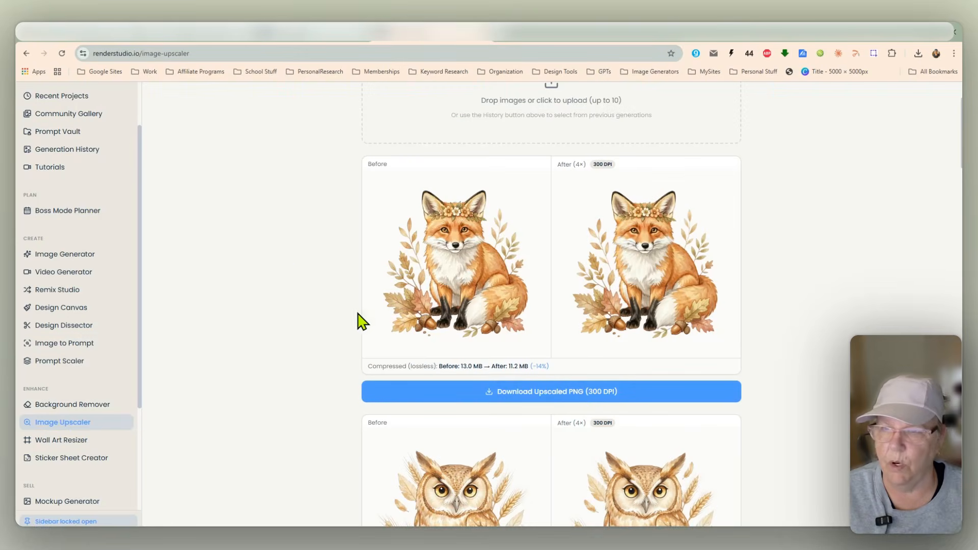
scroll(109, 193, "up", 1)
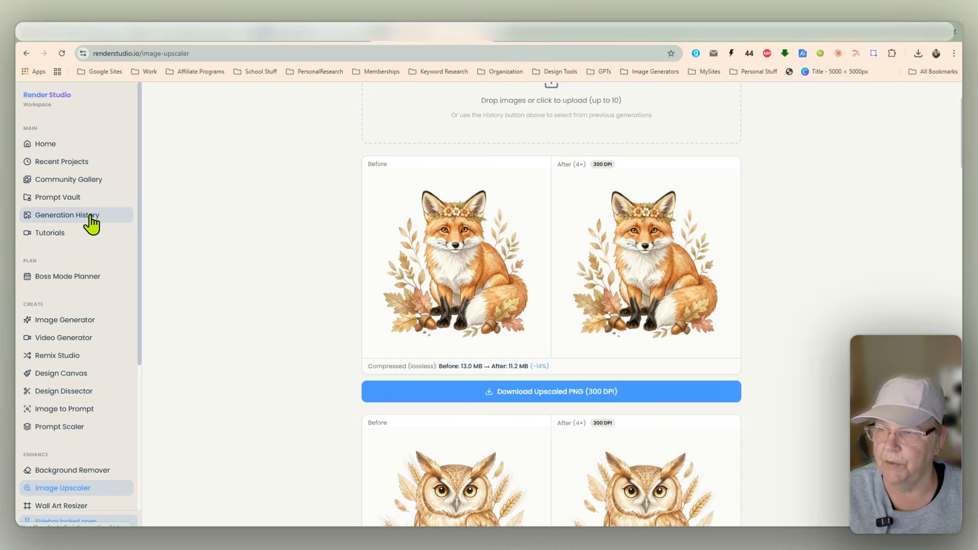
Step: Open Generation History, select the ten background-removed autumn images and download them
left_click(94, 223)
scroll(194, 236, "down", 2)
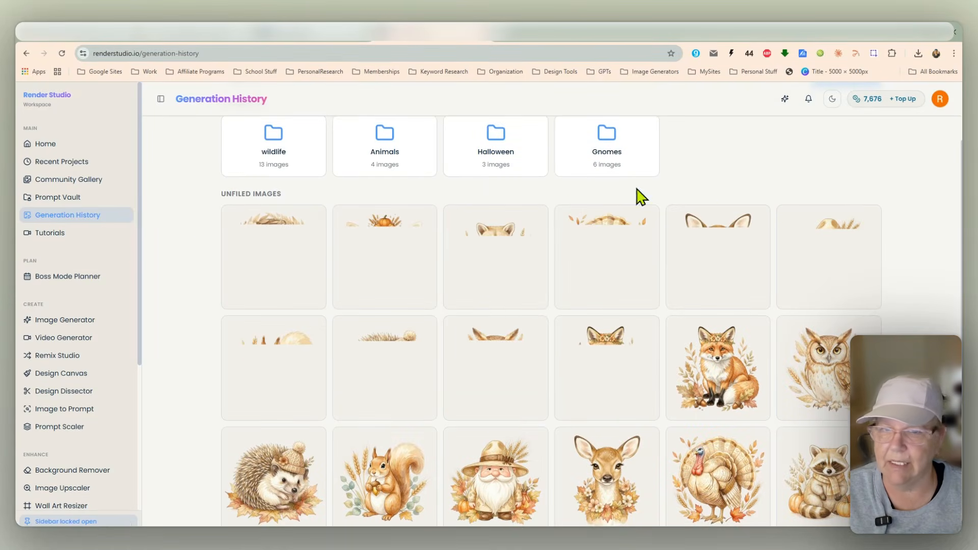
scroll(902, 224, "up", 2)
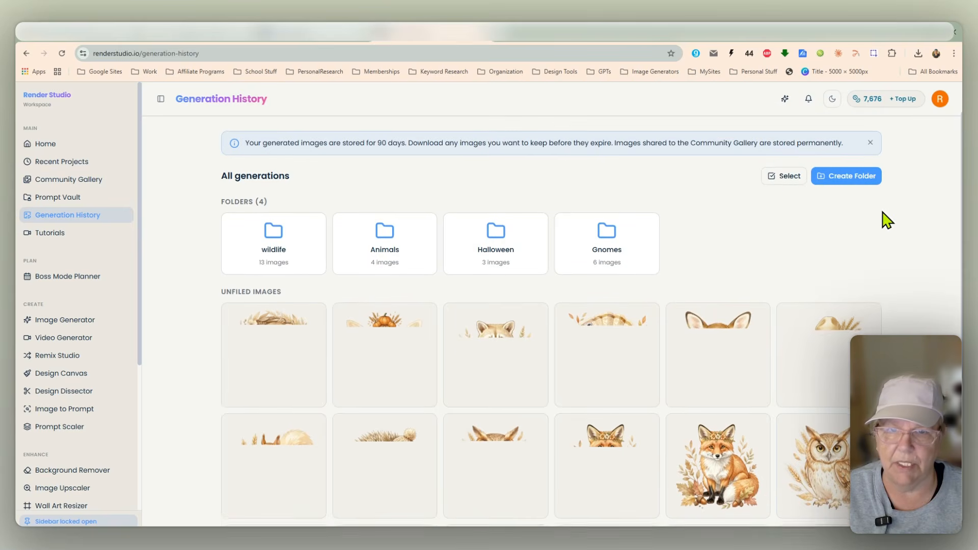
left_click(785, 182)
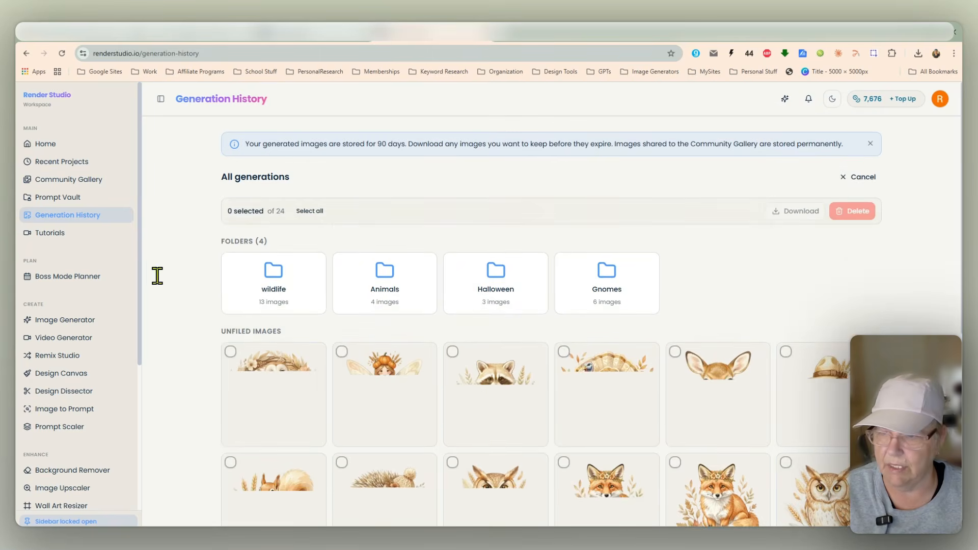
scroll(265, 286, "down", 1)
left_click(274, 275)
left_click(374, 266)
left_click(467, 270)
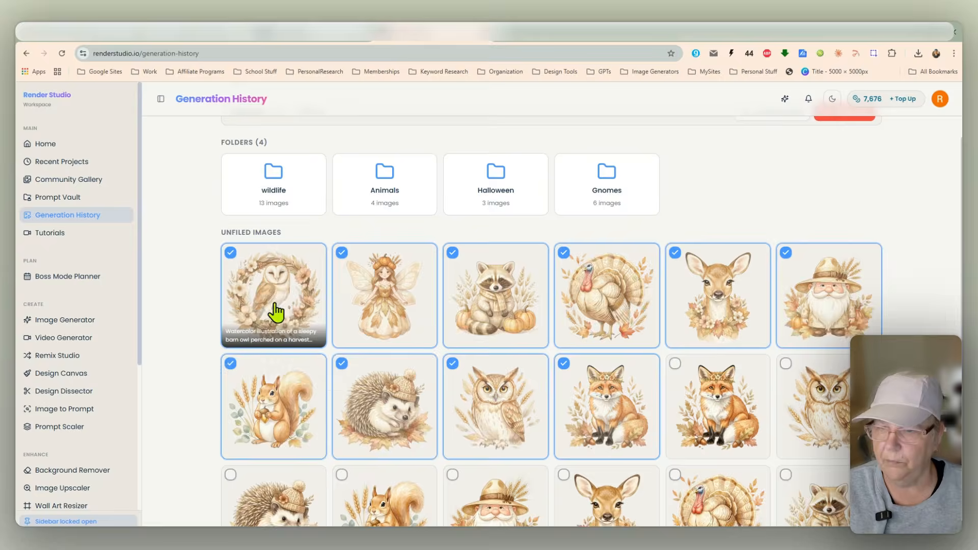
scroll(764, 176, "up", 1)
left_click(770, 178)
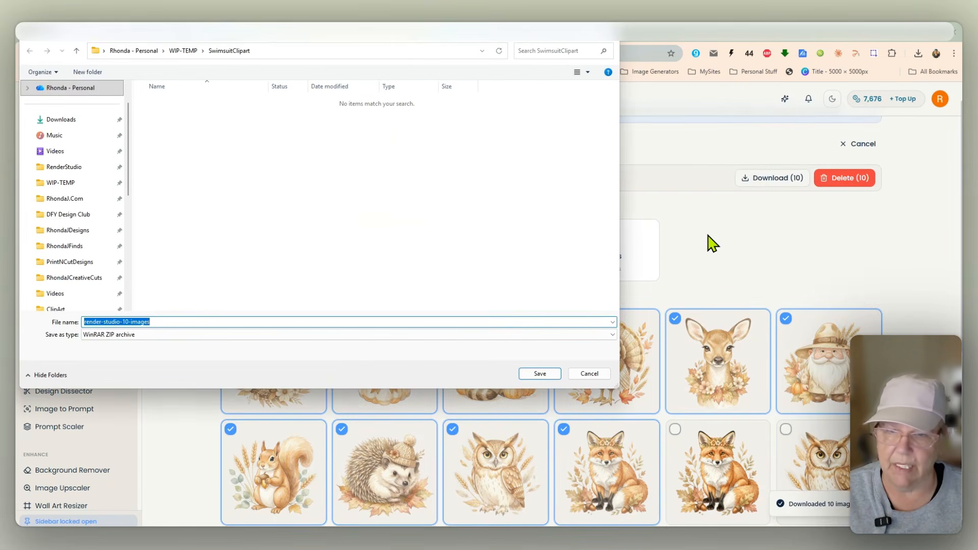
Step: Create a new folder named BohoFall inside WIP-TEMP and save the render-studio-10-images zip there
left_click(183, 50)
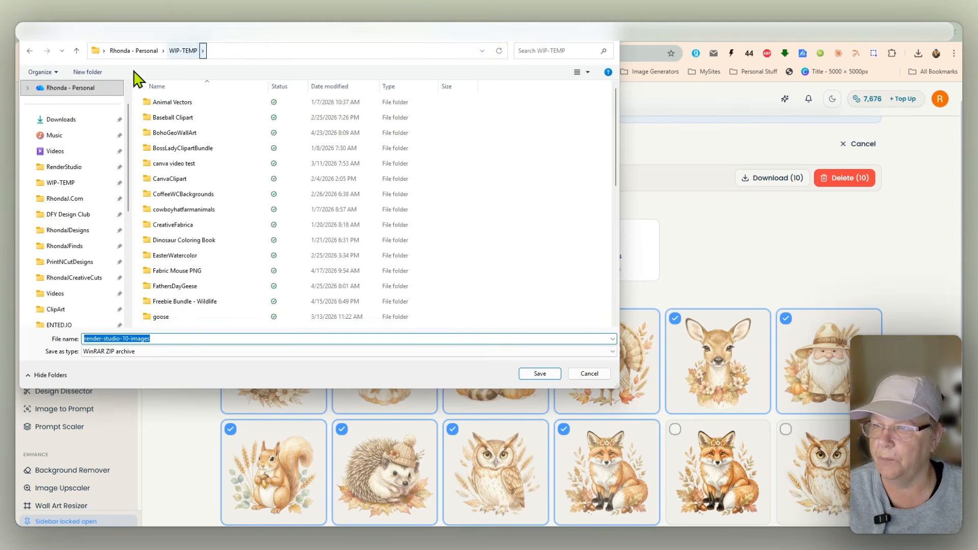
left_click(65, 122)
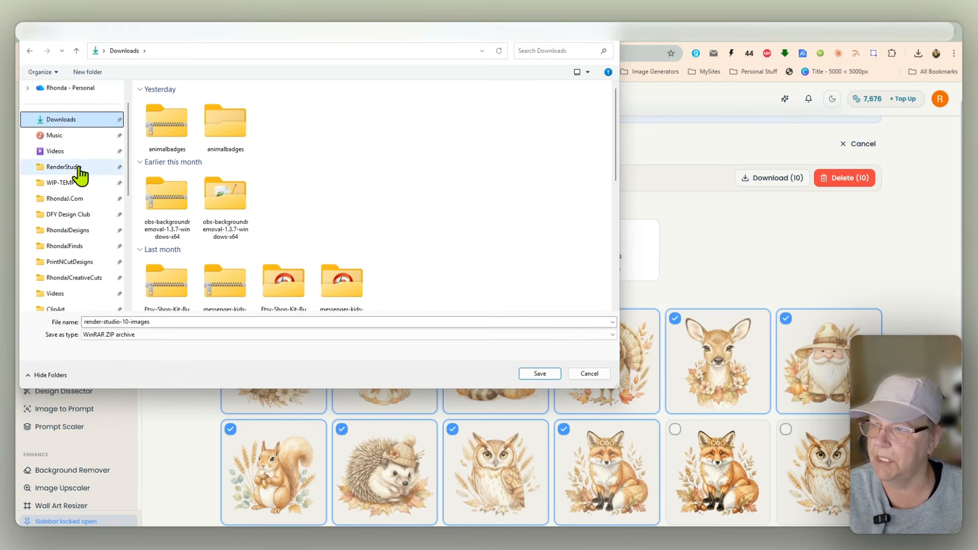
left_click(83, 183)
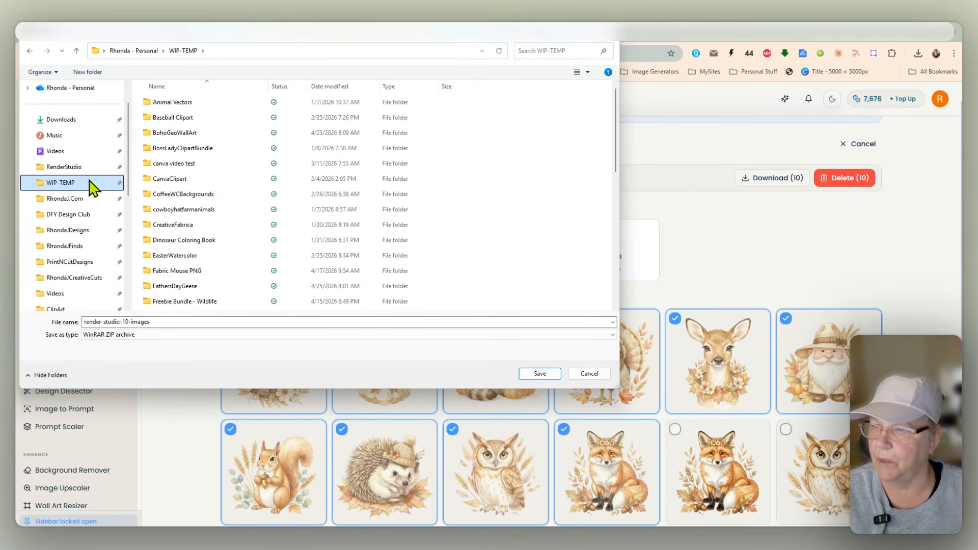
left_click(87, 72)
type("BohoFall")
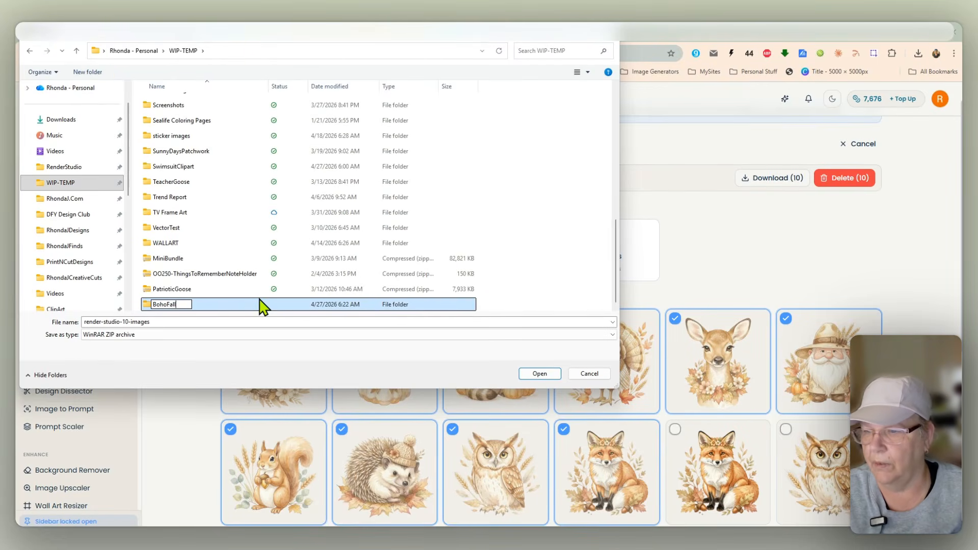
key("Return")
key("Return")
left_click(539, 373)
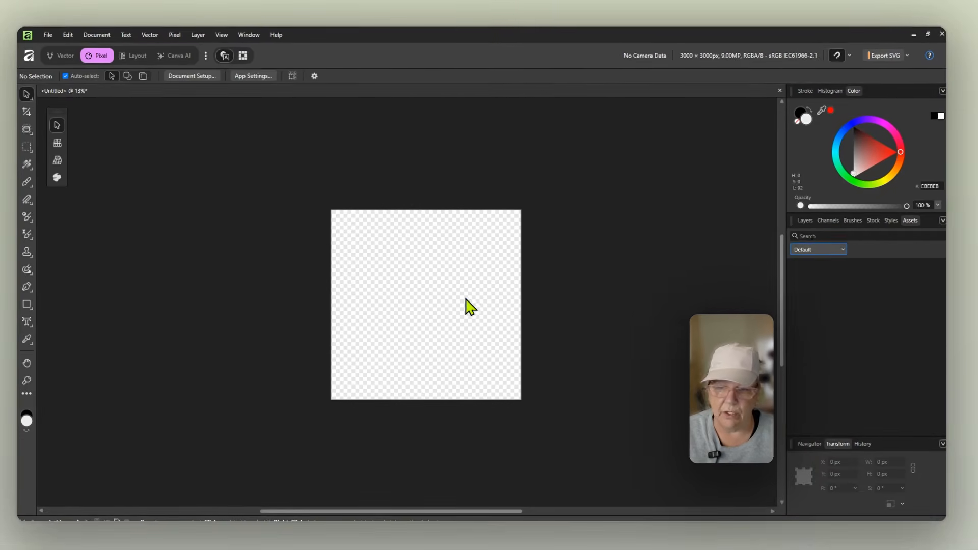
left_click_drag(450, 303, 402, 262)
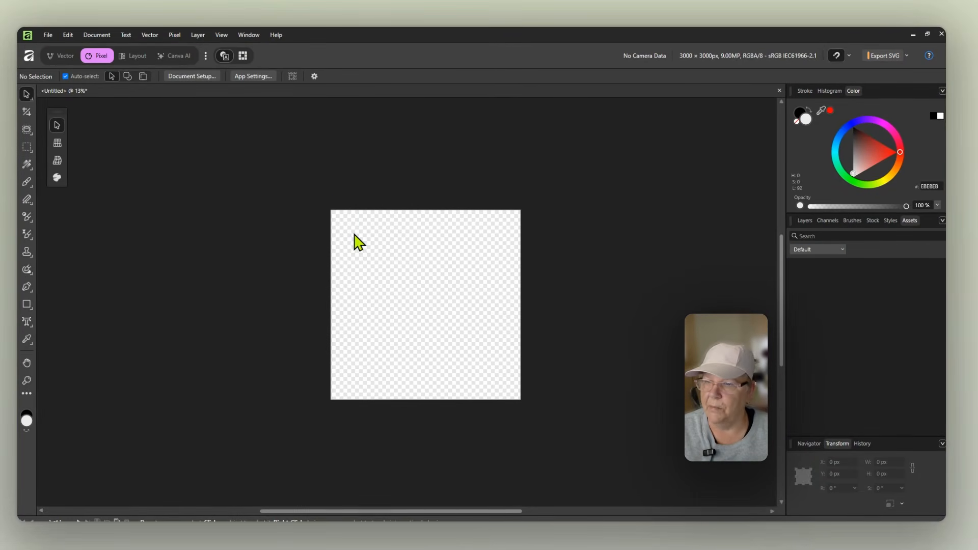
left_click_drag(354, 234, 321, 211)
left_click_drag(434, 243, 415, 182)
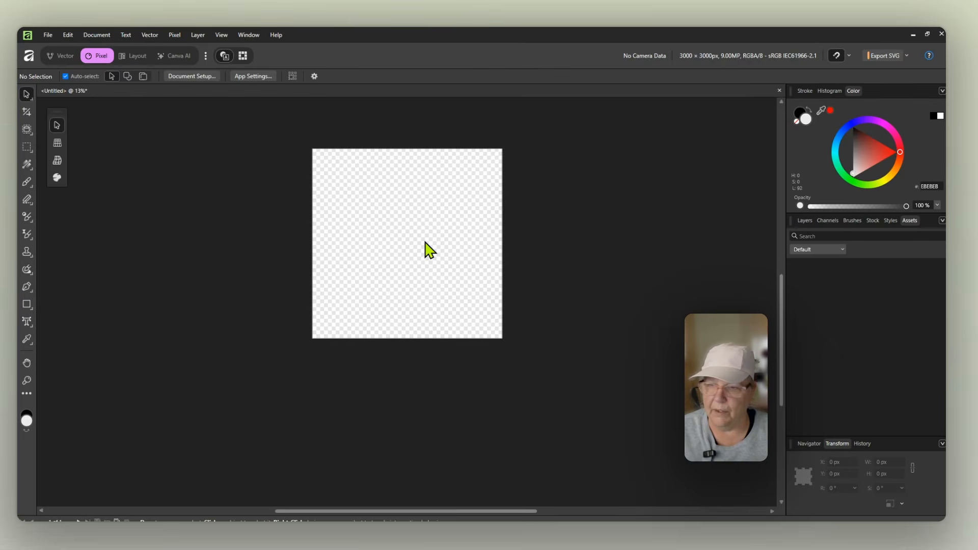
left_click_drag(426, 243, 420, 275)
Step: Switch to File Explorer, open the BohoFall folder and extract the render-studio-10-images zip there
key("alt+Tab")
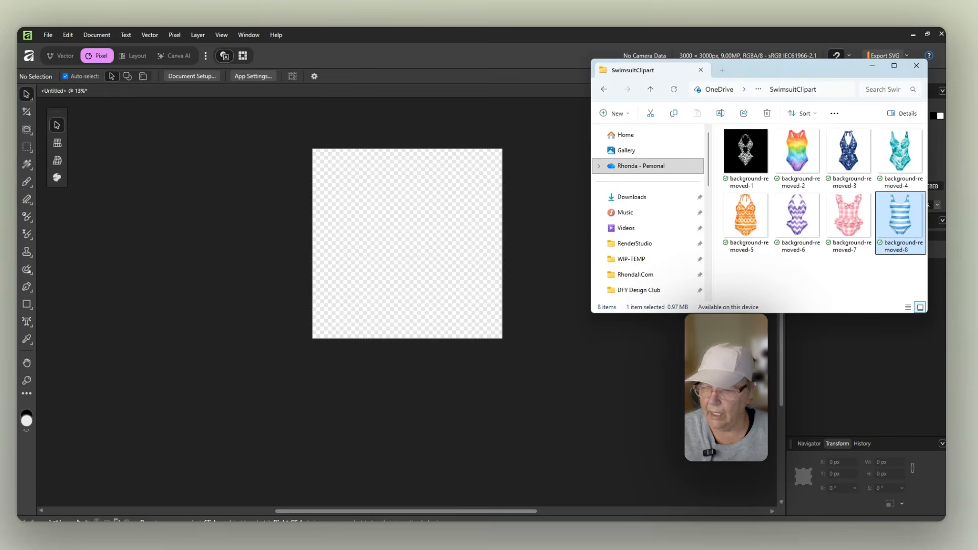
left_click_drag(754, 74, 736, 81)
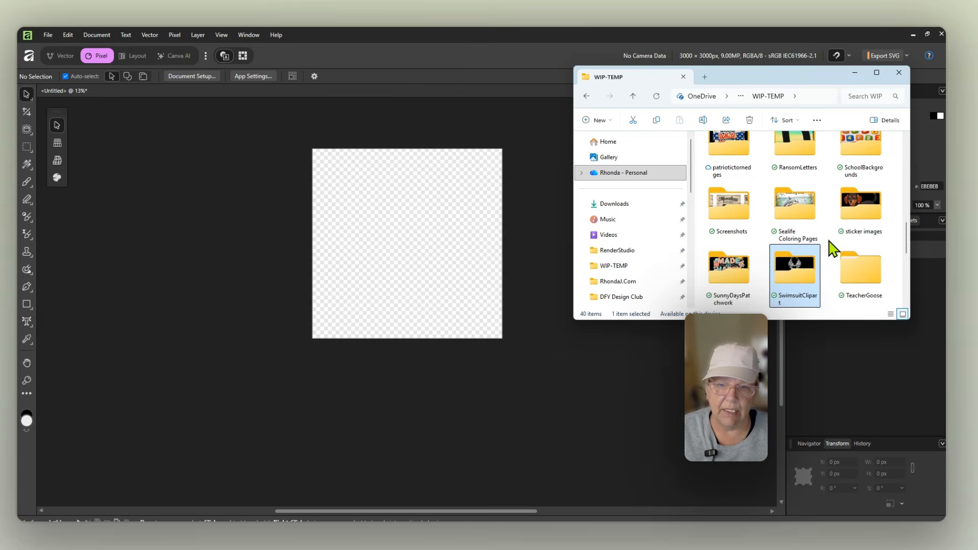
scroll(834, 248, "up", 8)
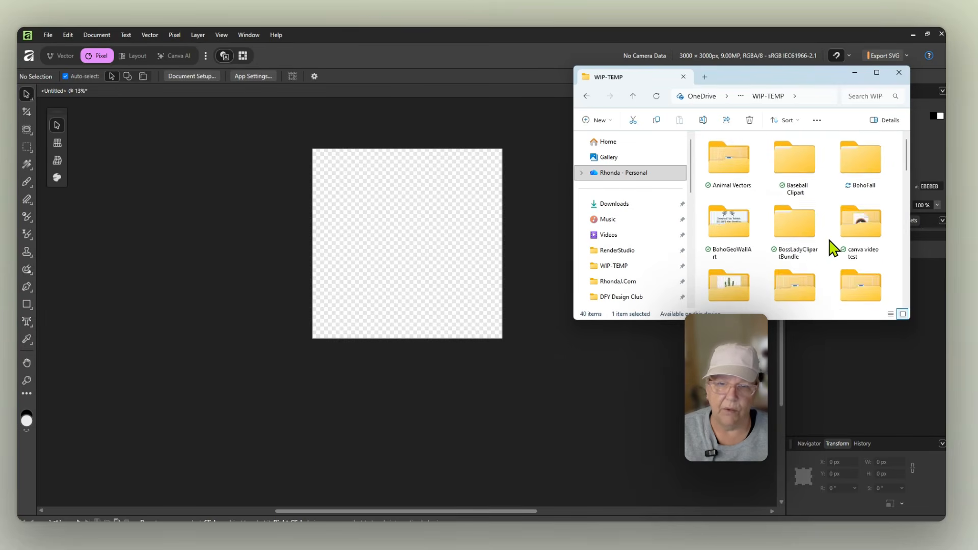
double_click(861, 161)
right_click(738, 154)
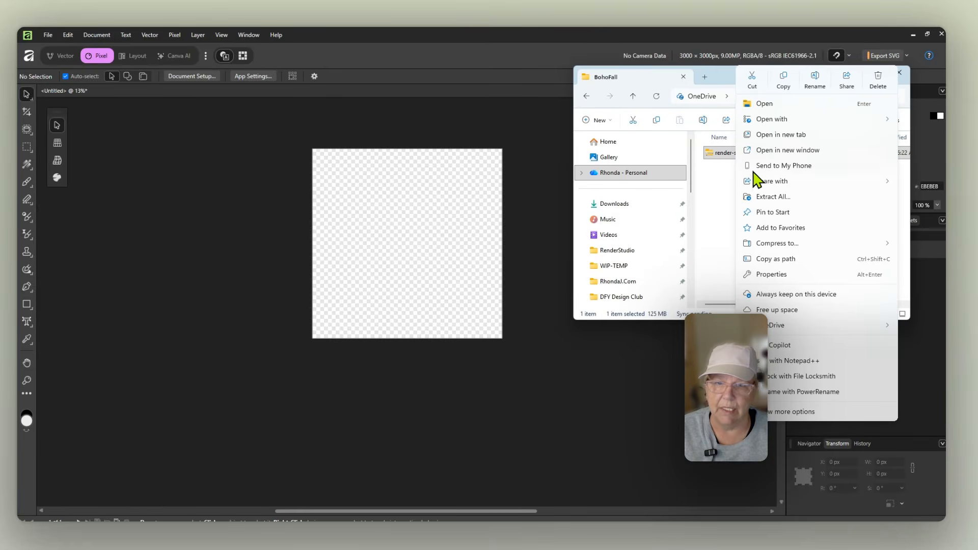
left_click(768, 199)
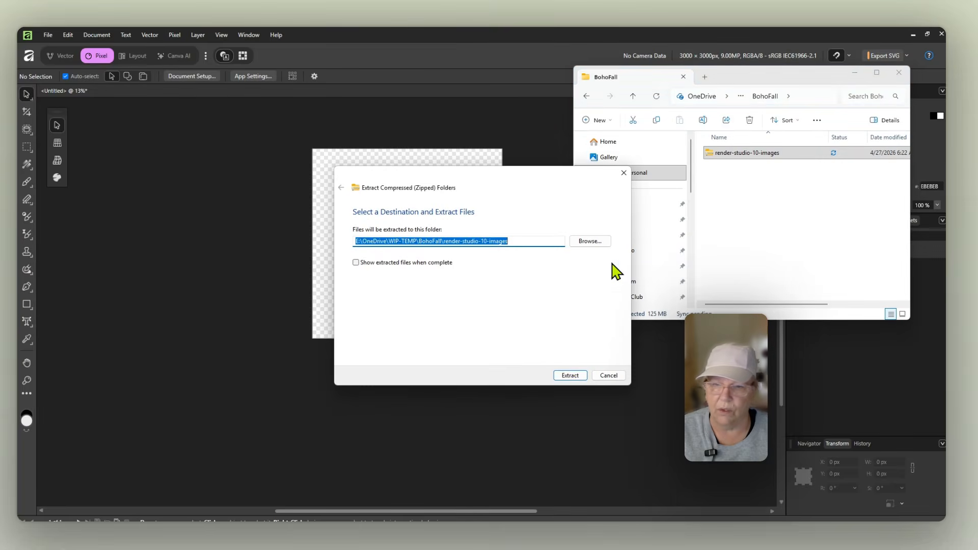
left_click(571, 376)
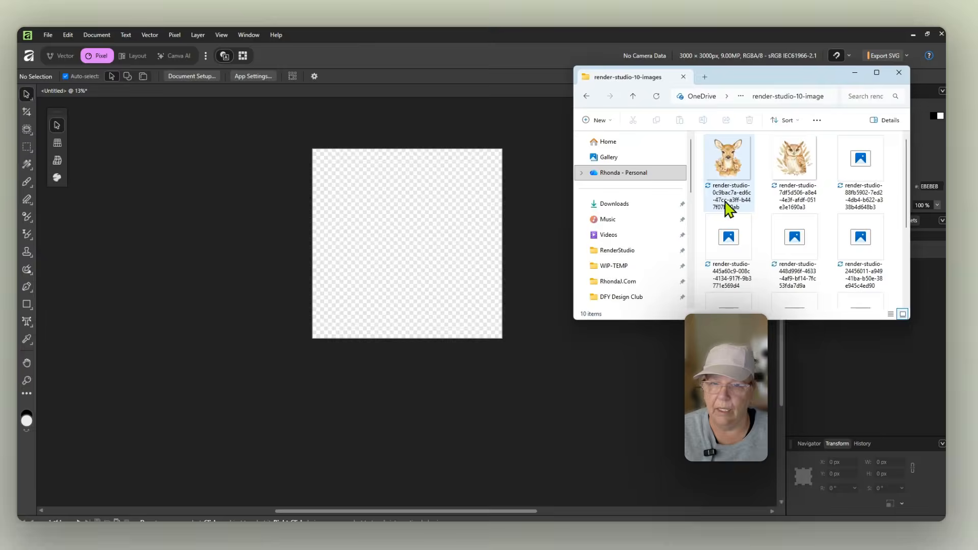
Step: Place the deer image onto the canvas and scale it down to fit the document
mouse_move(727, 83)
left_mouse_down()
mouse_move(687, 116)
mouse_move(705, 116)
mouse_move(739, 84)
left_mouse_up()
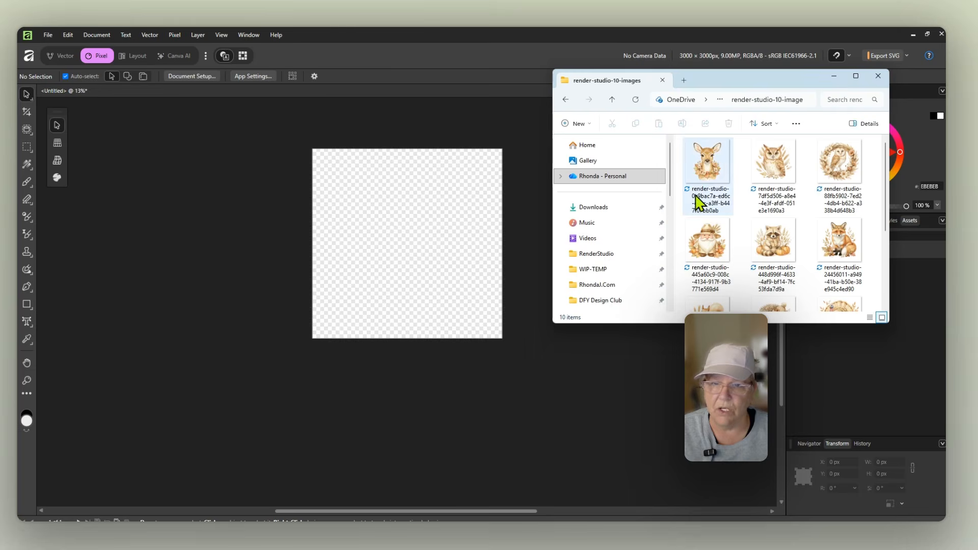
left_click_drag(715, 176, 403, 236)
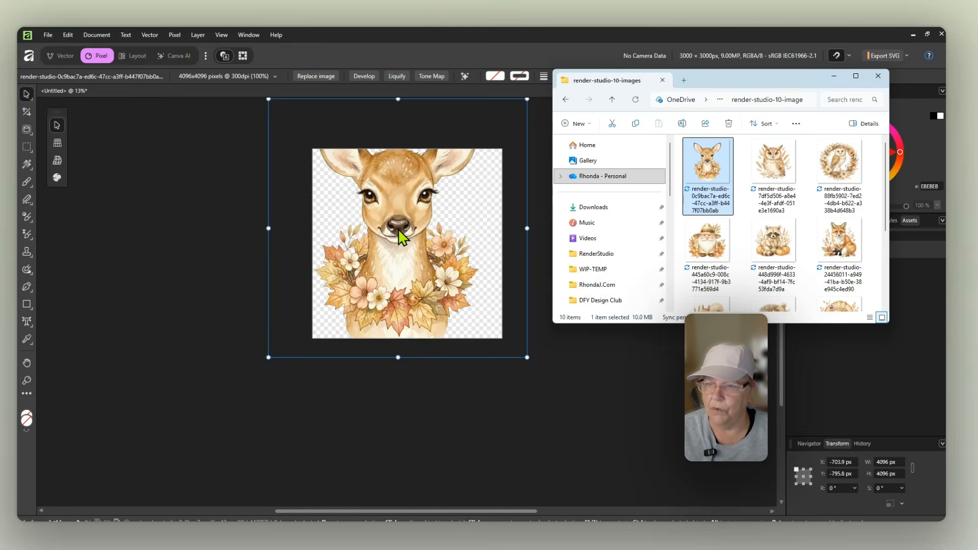
left_click_drag(720, 84, 973, 285)
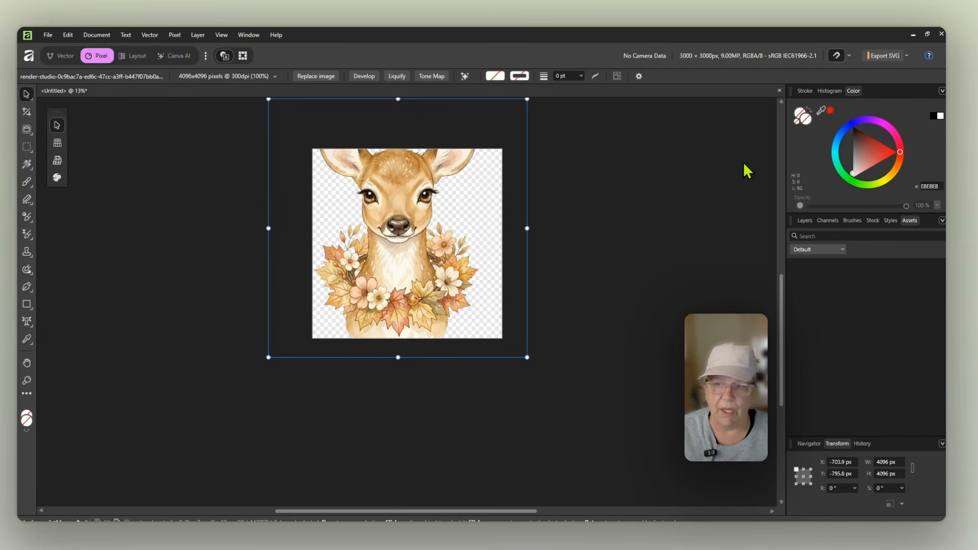
left_click_drag(527, 228, 454, 228)
left_click_drag(369, 238, 411, 255)
left_click(536, 276)
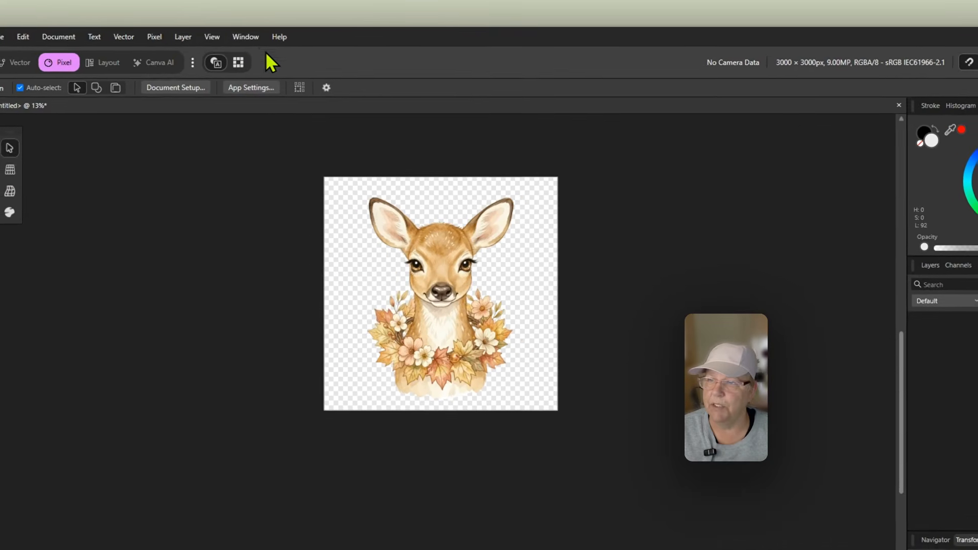
Step: Create a new asset category named BohoFall Assets in the Assets panel
left_click(246, 37)
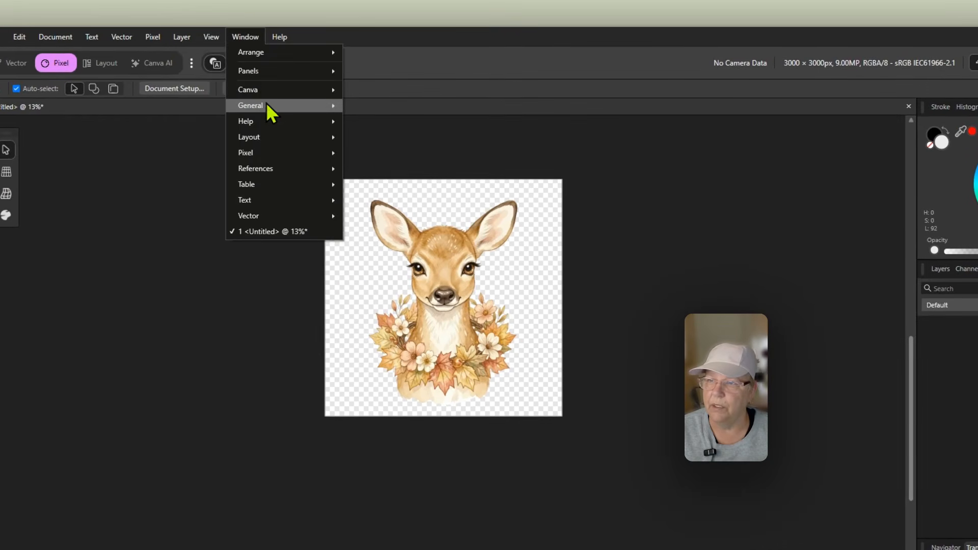
mouse_move(266, 107)
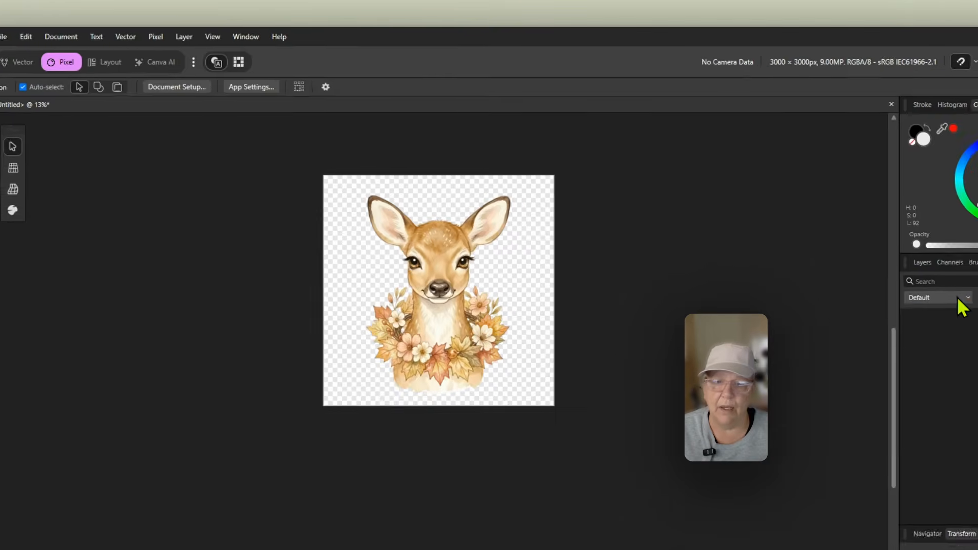
left_click(968, 305)
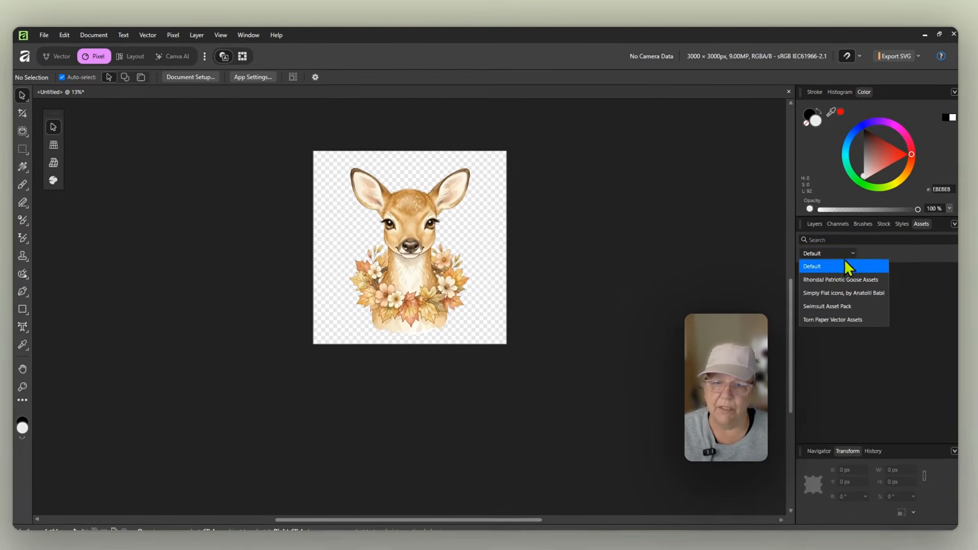
left_click(970, 321)
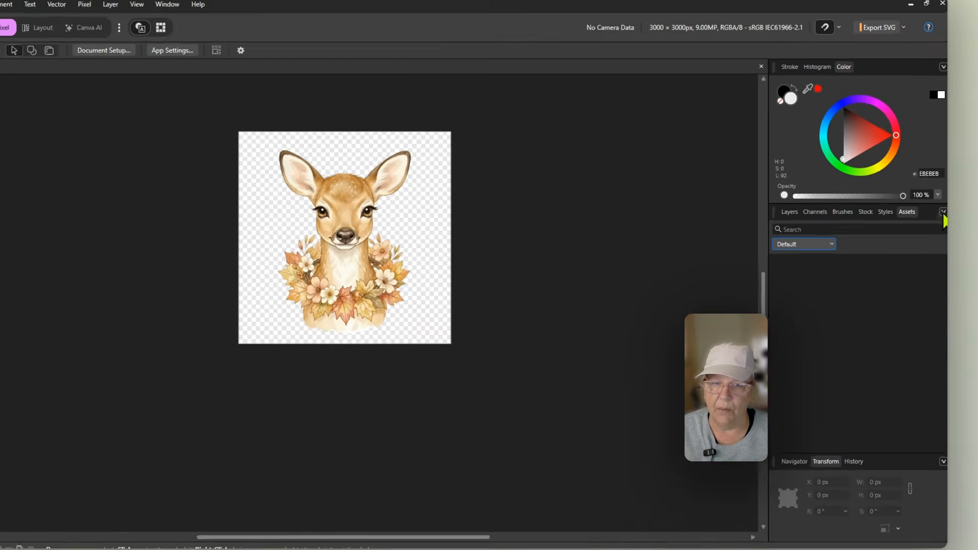
left_click(942, 221)
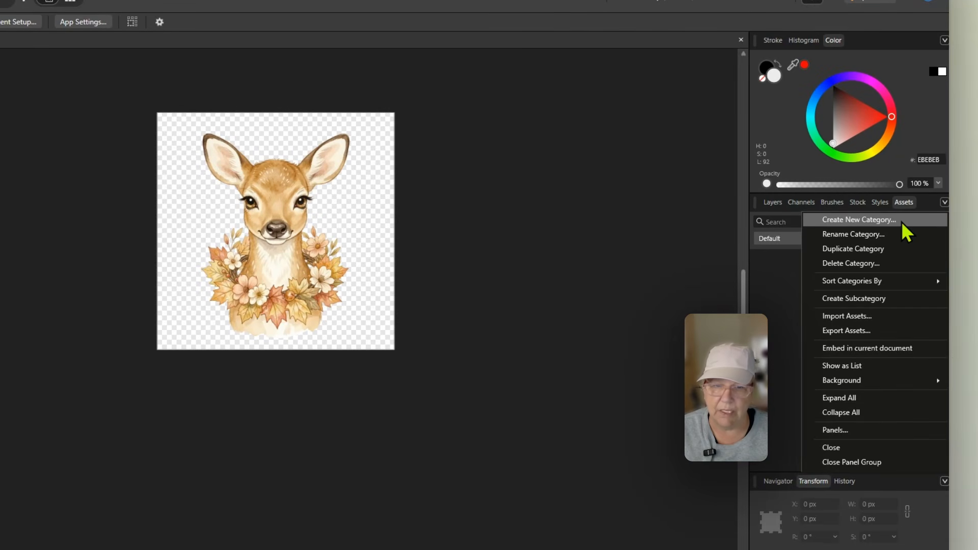
left_click(901, 221)
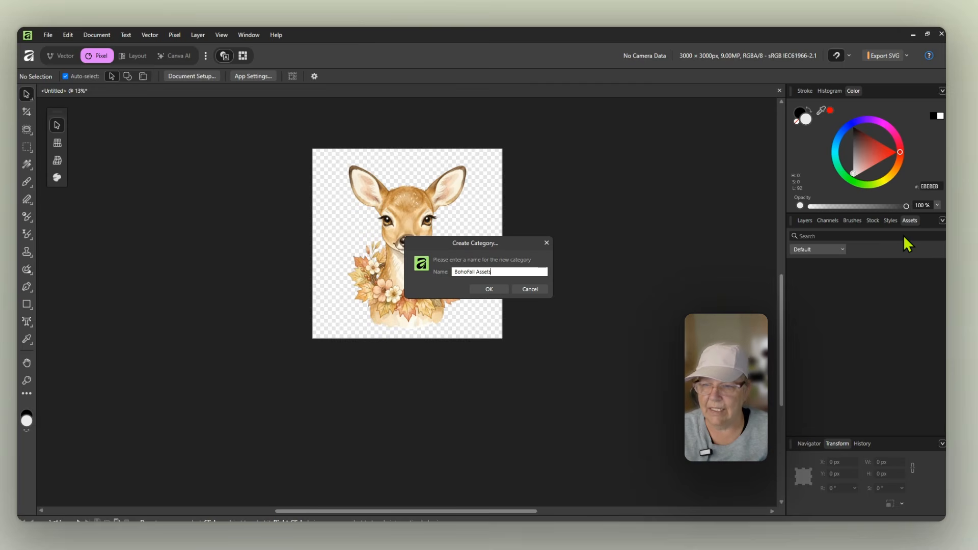
type("BohoFall Assets")
key("Return")
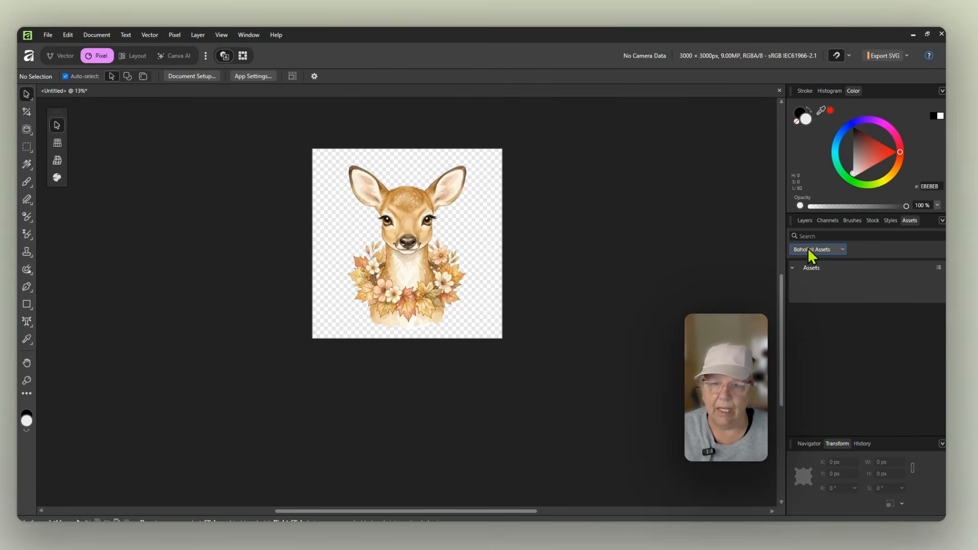
Step: Add the deer image to the BohoFall Assets category and delete it from the canvas
left_click_drag(413, 256, 855, 293)
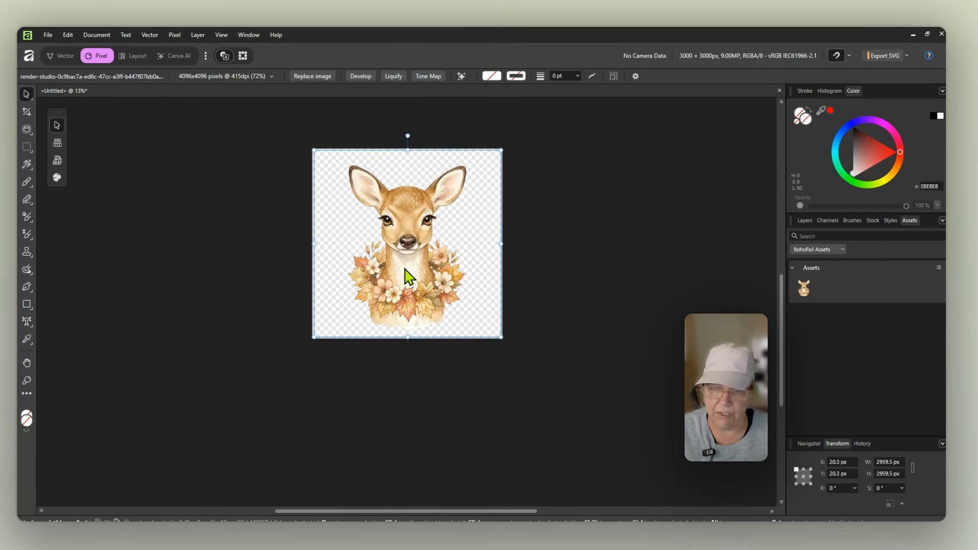
key("Delete")
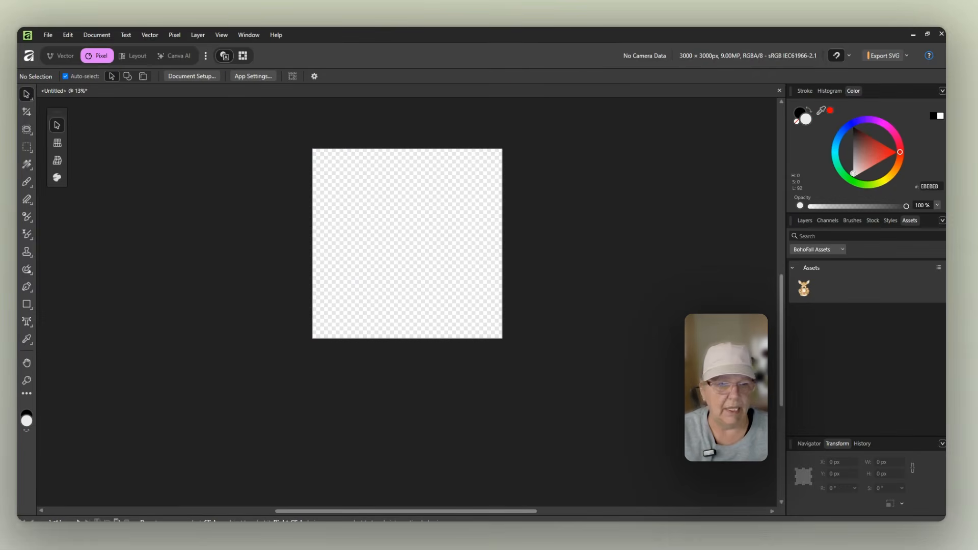
Step: Paste the owl image, scale it to fit the canvas, add it to the assets and delete it
key("ctrl+v")
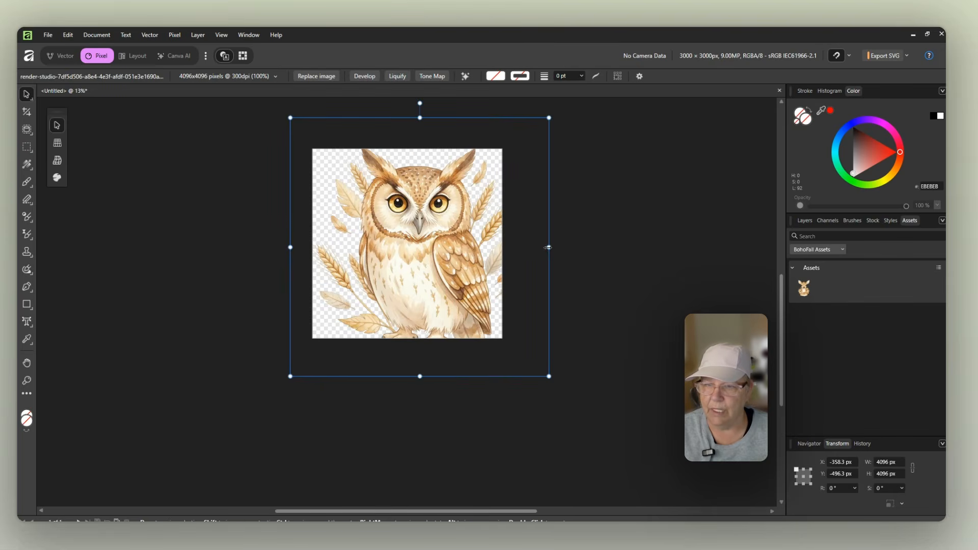
left_click_drag(548, 248, 494, 248)
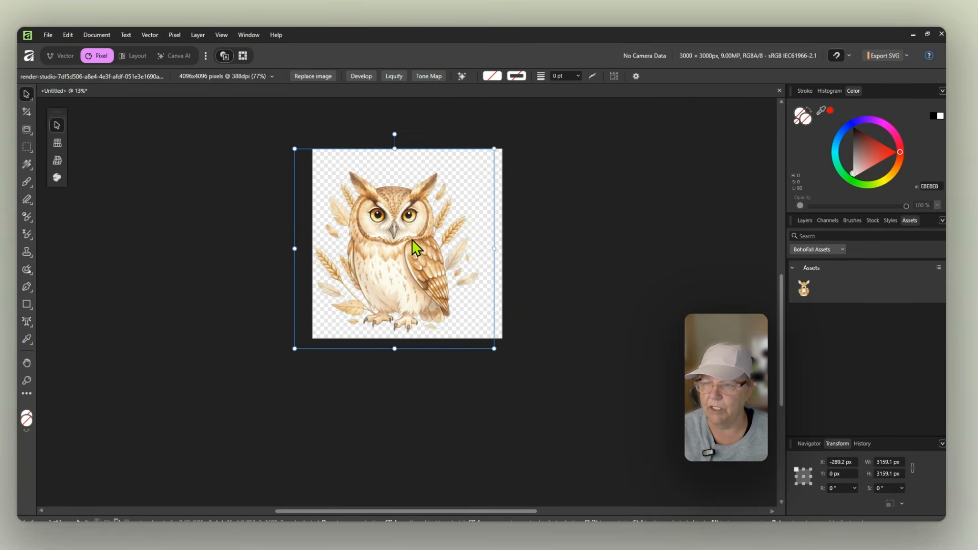
left_click_drag(412, 240, 421, 238)
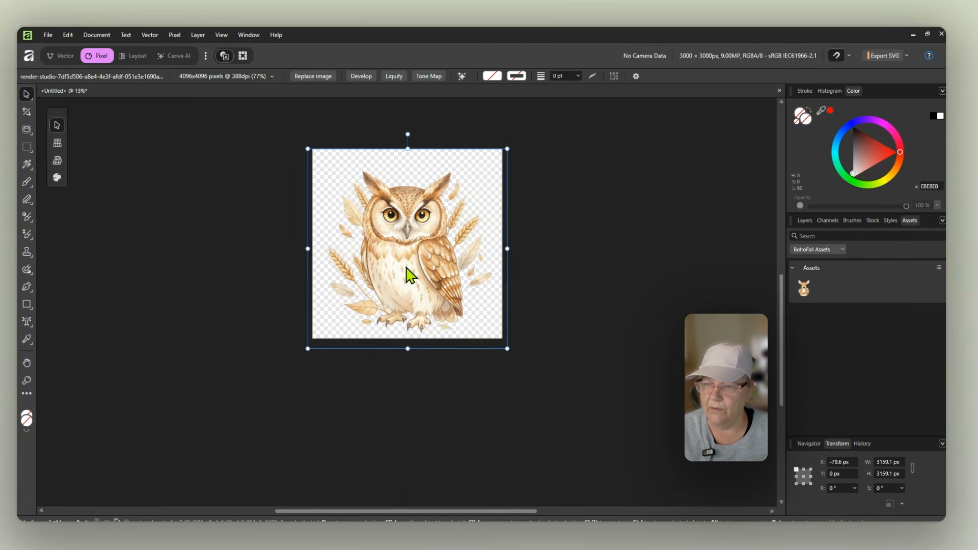
left_click_drag(411, 276, 861, 294)
key("Delete")
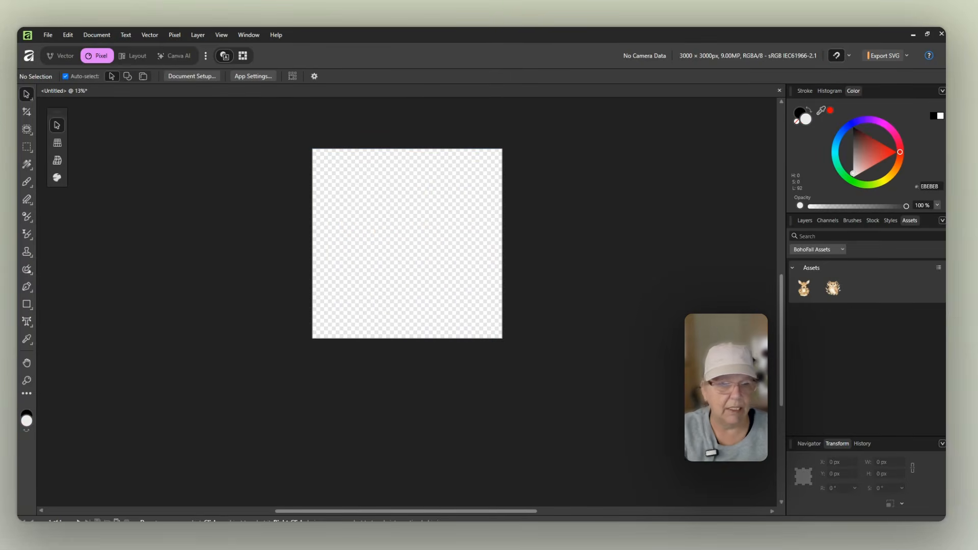
Step: Place the barn owl wreath image, add it to the assets and delete it from the canvas
left_click_drag(436, 219, 458, 237)
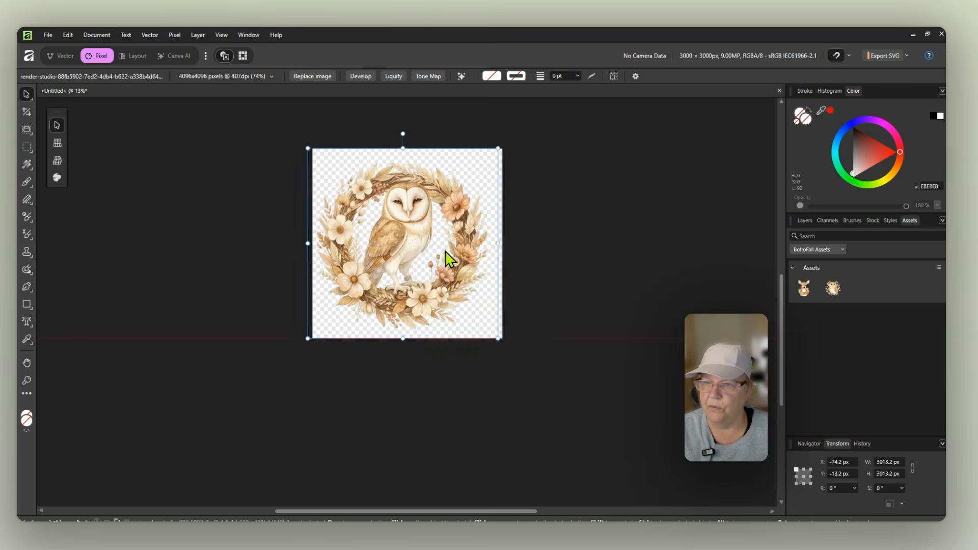
left_click_drag(445, 248, 895, 292)
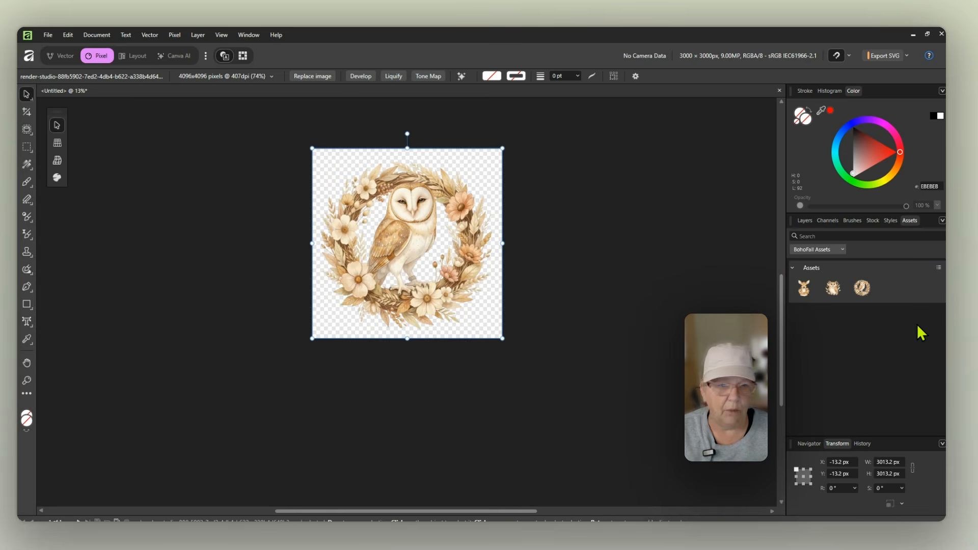
key("Delete")
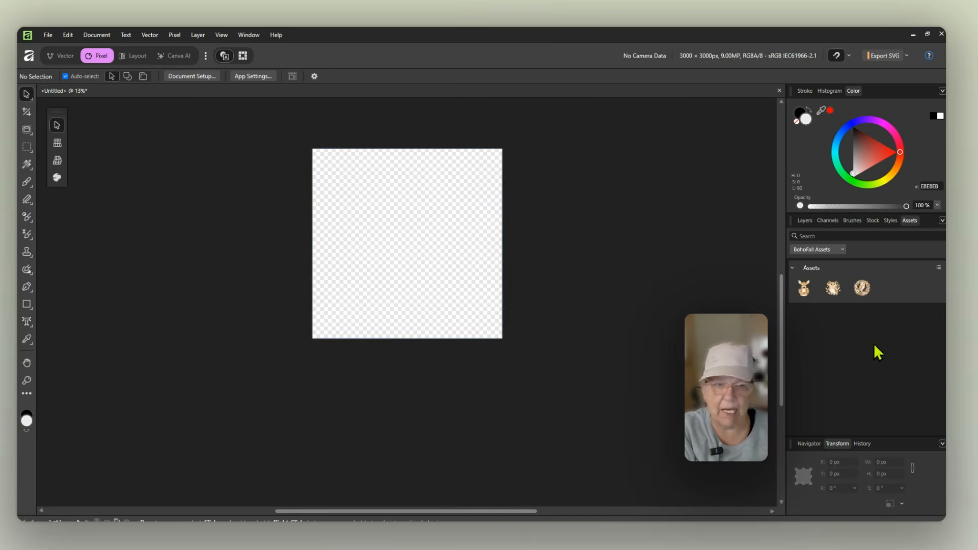
Step: Place the gnome image, scale it to fit the canvas, add it to the assets and delete it
left_click_drag(354, 269, 386, 271)
left_click_drag(514, 265, 448, 263)
left_click_drag(350, 277, 895, 301)
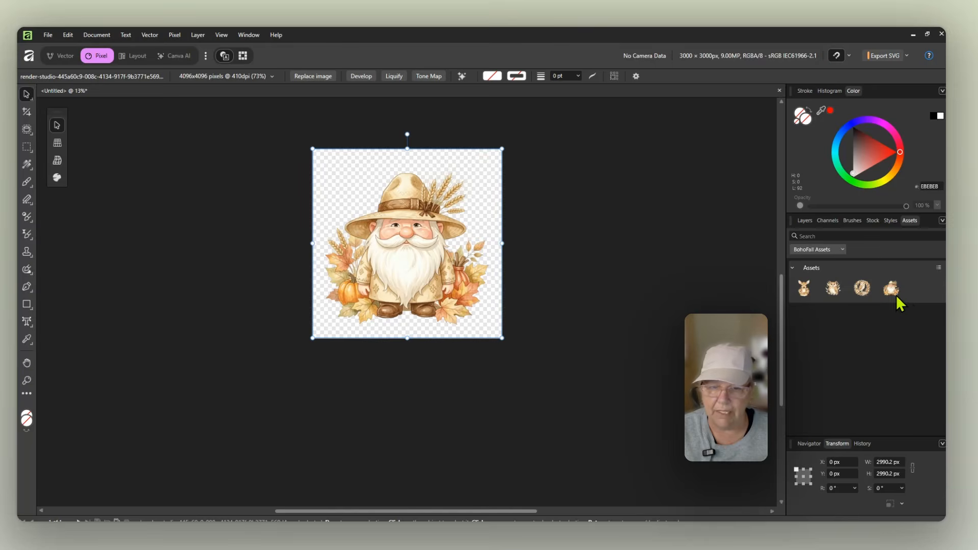
key("Delete")
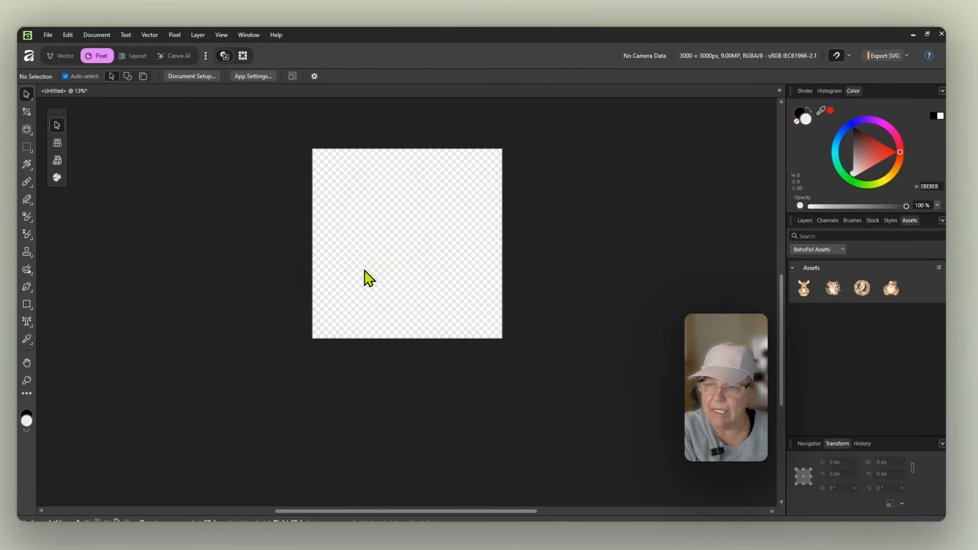
Step: Place the raccoon image, scale it to fit the canvas, add it to the assets and delete it
left_click_drag(945, 302, 428, 244)
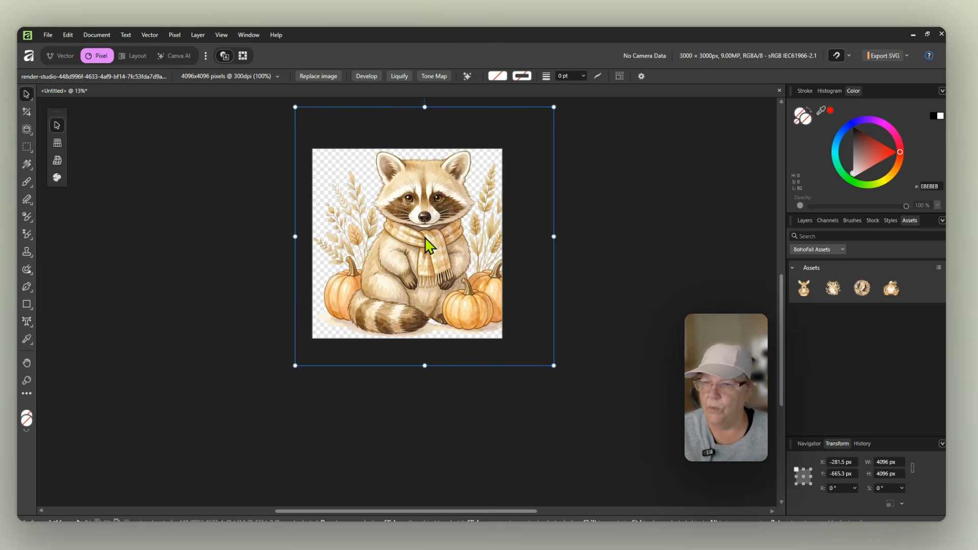
left_click_drag(553, 241, 499, 239)
left_click_drag(400, 243, 890, 294)
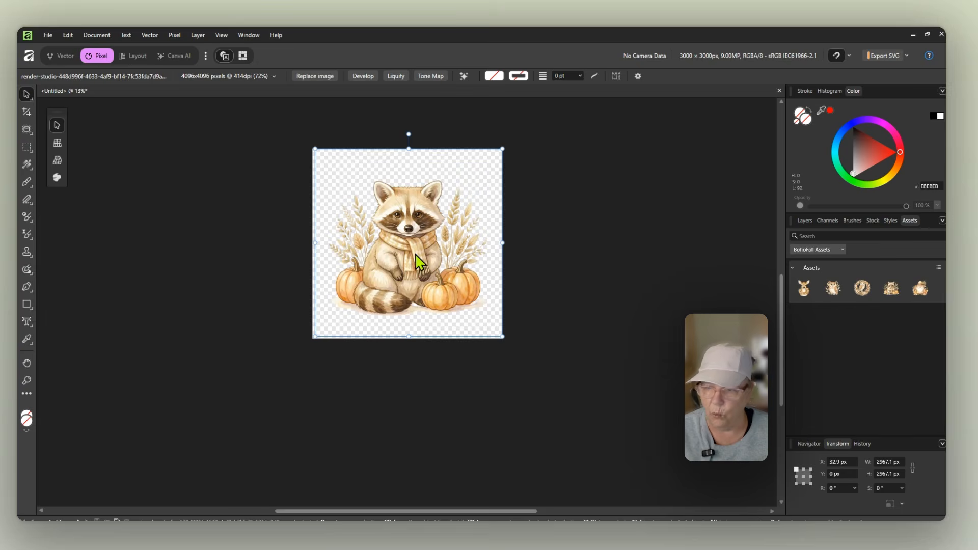
key("Delete")
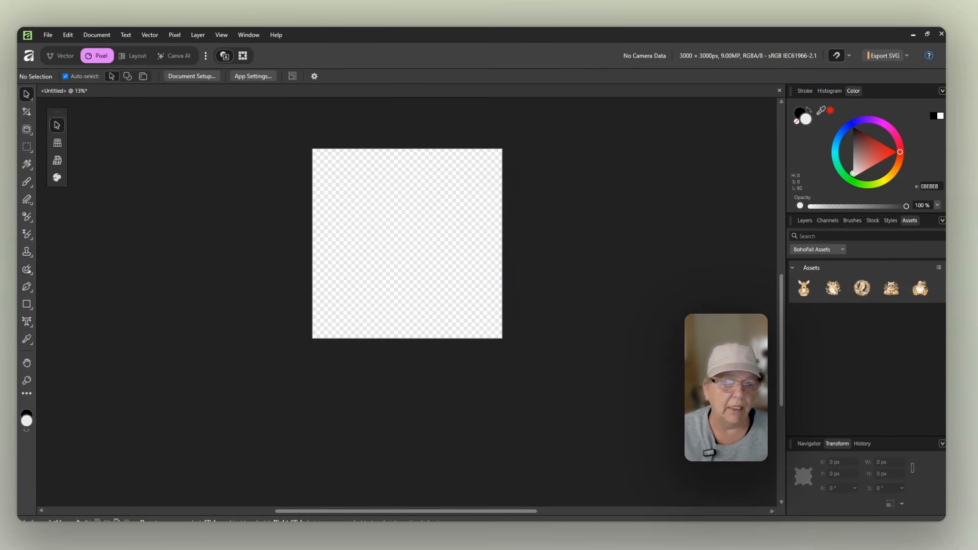
Step: Place the fox image, scale it to fit the canvas, add it to the assets and delete it
left_click_drag(804, 288, 438, 258)
left_click_drag(560, 265, 505, 265)
left_click_drag(395, 253, 875, 300)
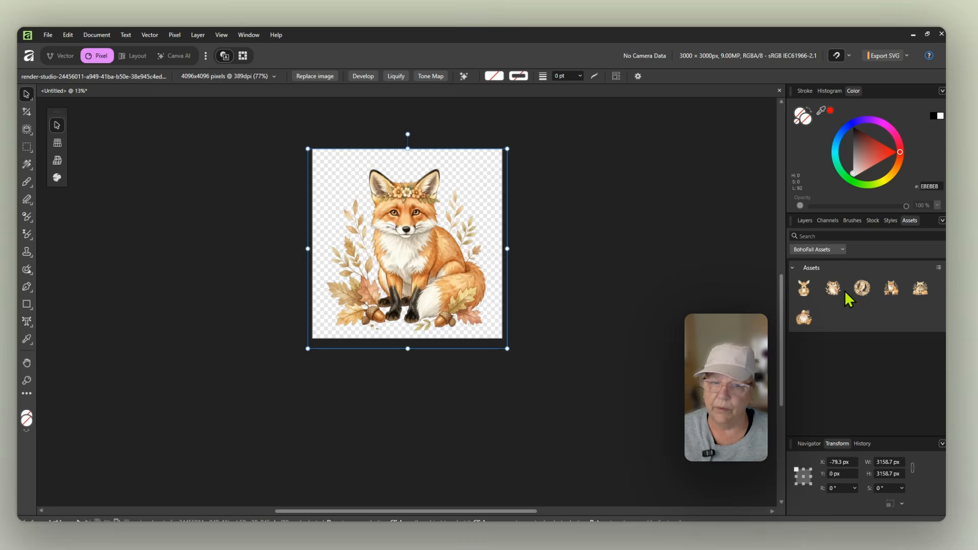
key("Delete")
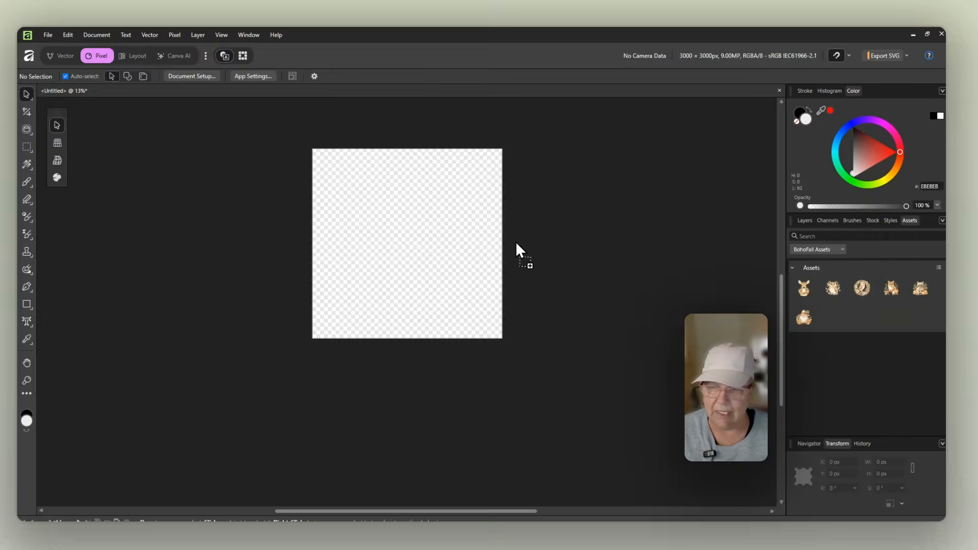
Step: Place the squirrel image on the canvas, add it to the assets and delete it from the canvas
left_click_drag(516, 243, 578, 248)
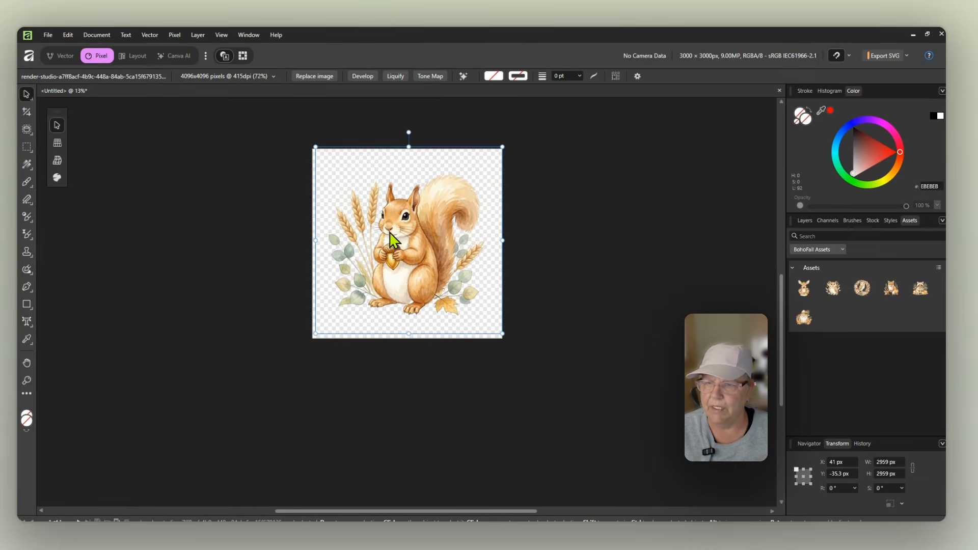
left_click_drag(384, 255, 839, 309)
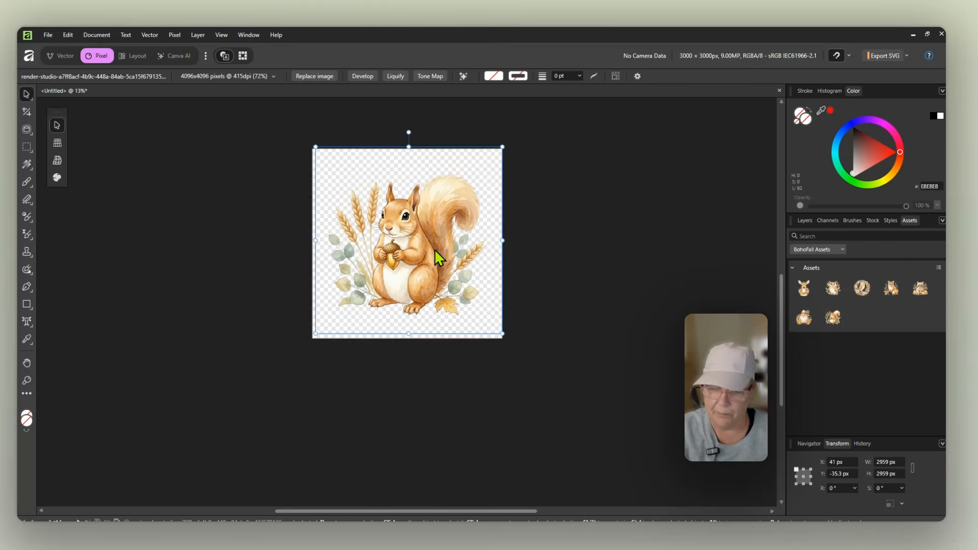
key("Delete")
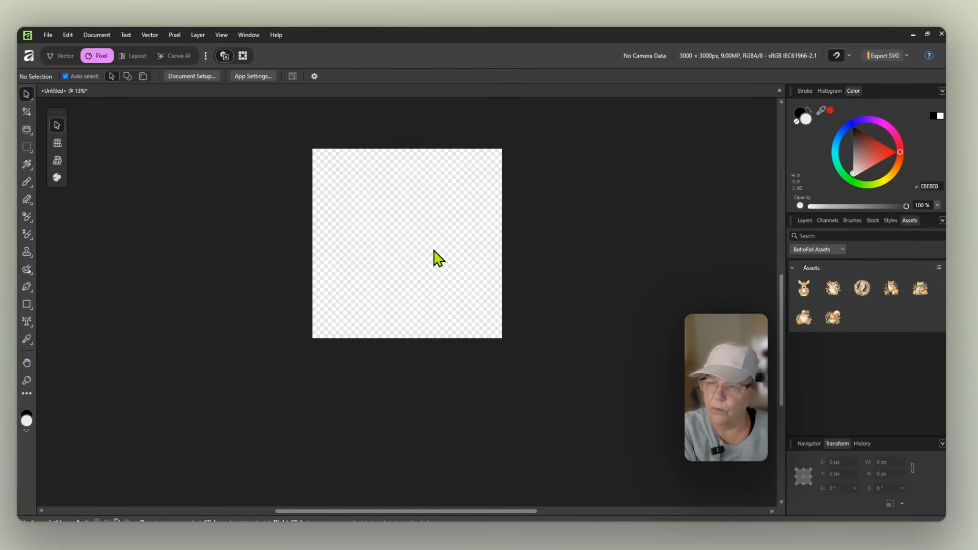
Step: Place the hedgehog image, scale it to about 3021 px to fit the canvas, add it to the assets and delete it
left_click_drag(706, 240, 435, 232)
left_click_drag(563, 223, 502, 209)
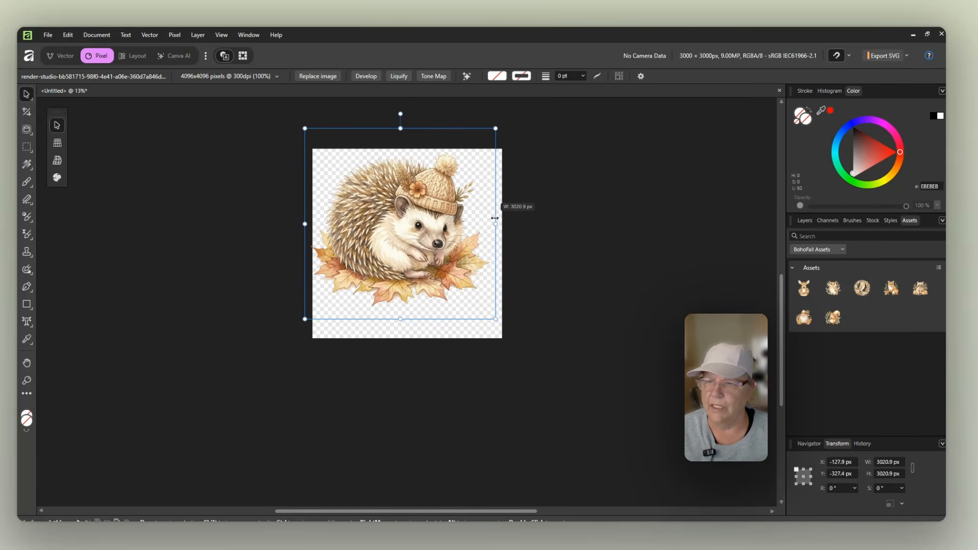
left_click_drag(404, 244, 887, 305)
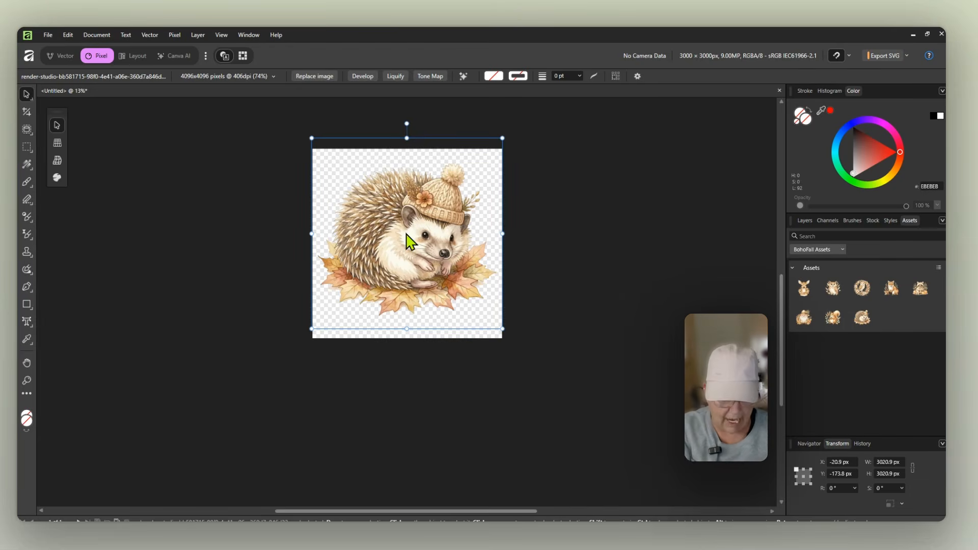
key("Delete")
Step: Paste the turkey image, add it to the assets and delete it from the canvas
key("ctrl+v")
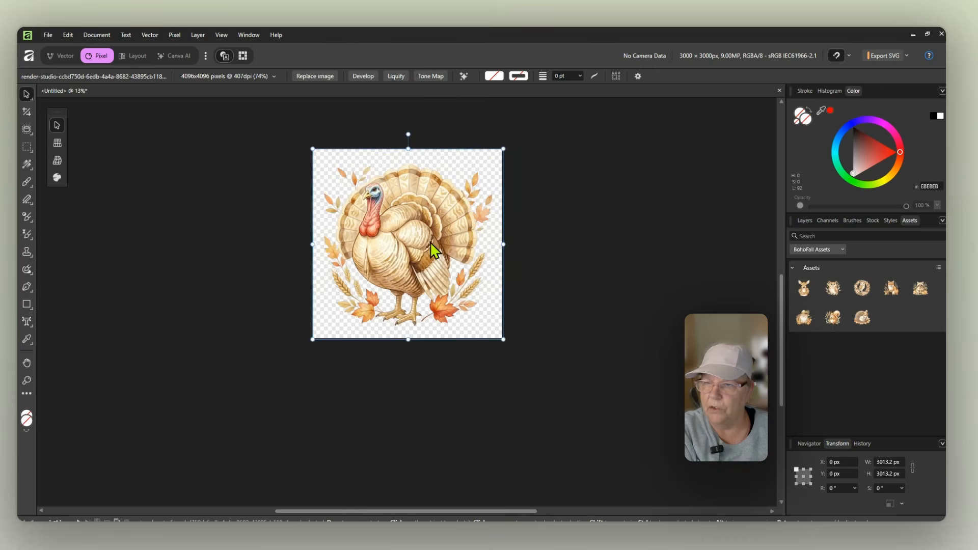
left_click_drag(430, 243, 905, 304)
key("Delete")
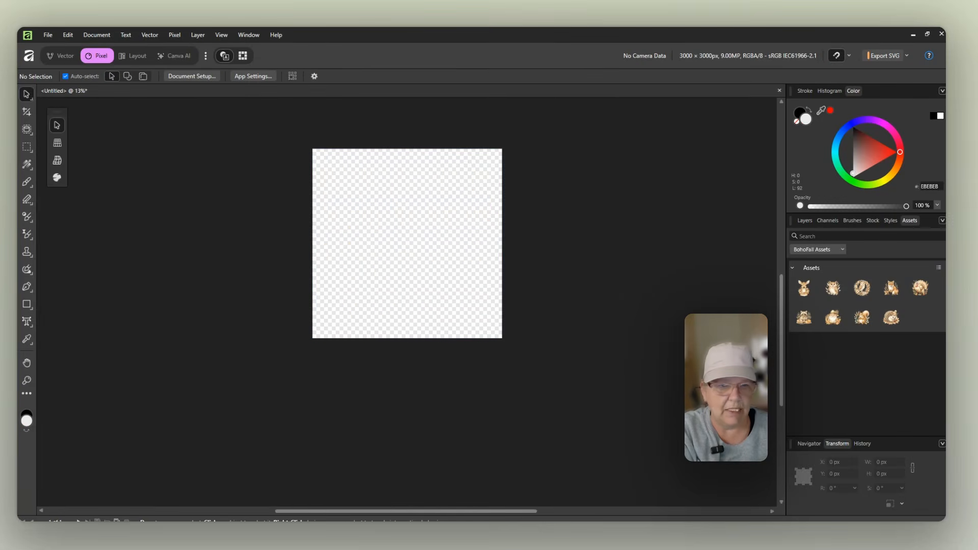
Step: Paste the fairy image, scale it to about 3159 px to fit the canvas, add it to the assets and delete it
key("ctrl+v")
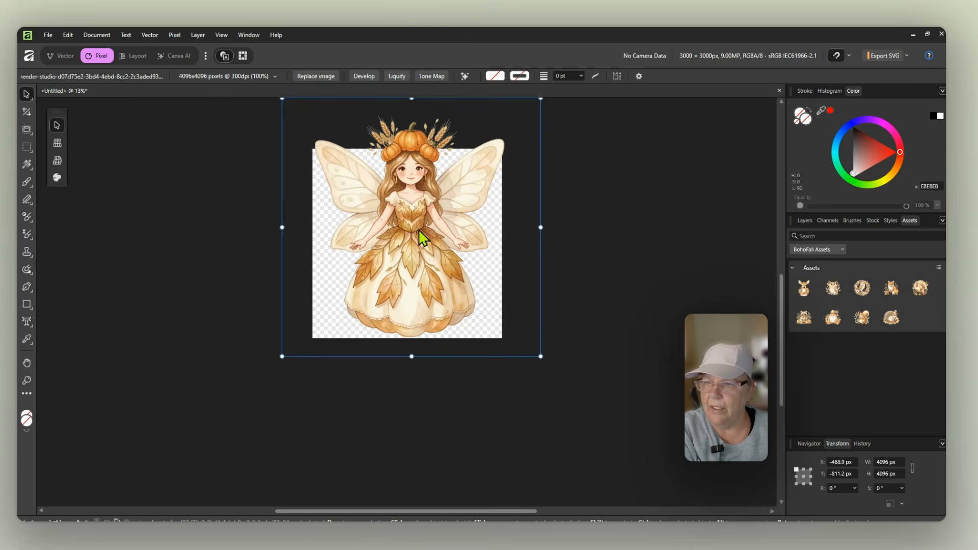
left_click_drag(540, 227, 490, 224)
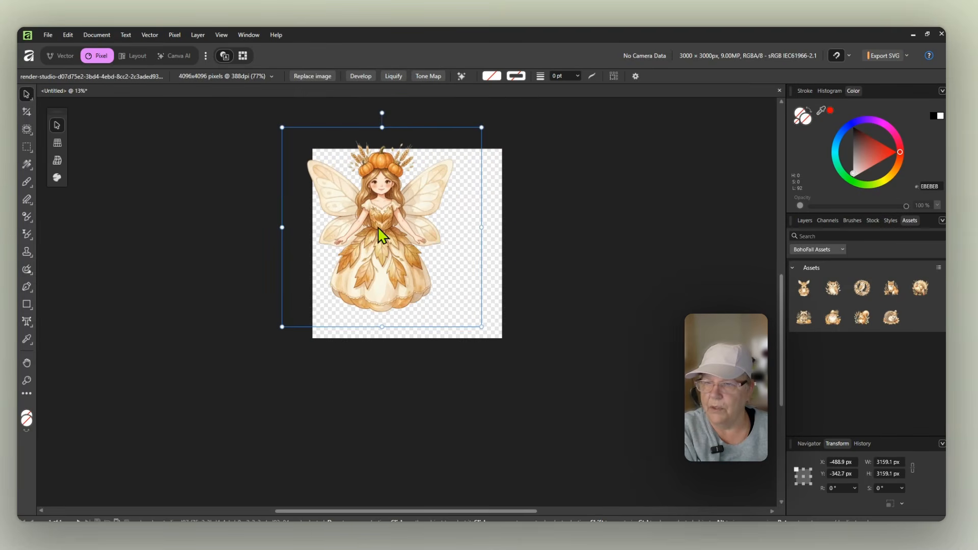
left_click_drag(381, 232, 901, 327)
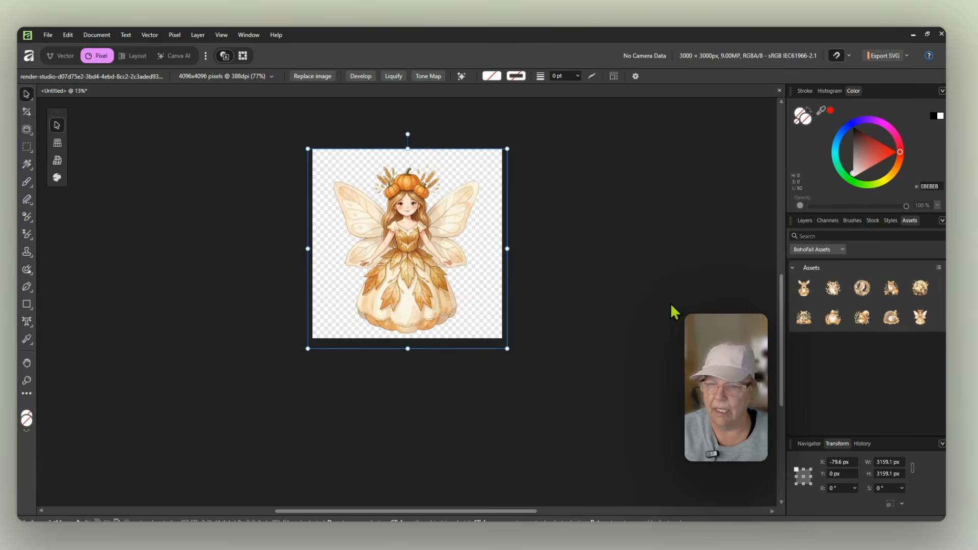
key("Delete")
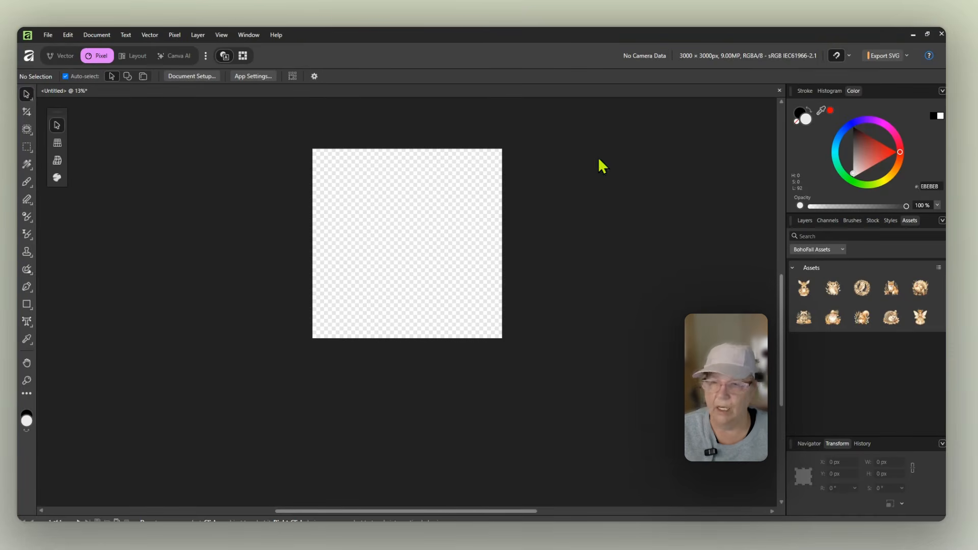
Step: Switch to the browser and search the community site for easter
mouse_move(461, 531)
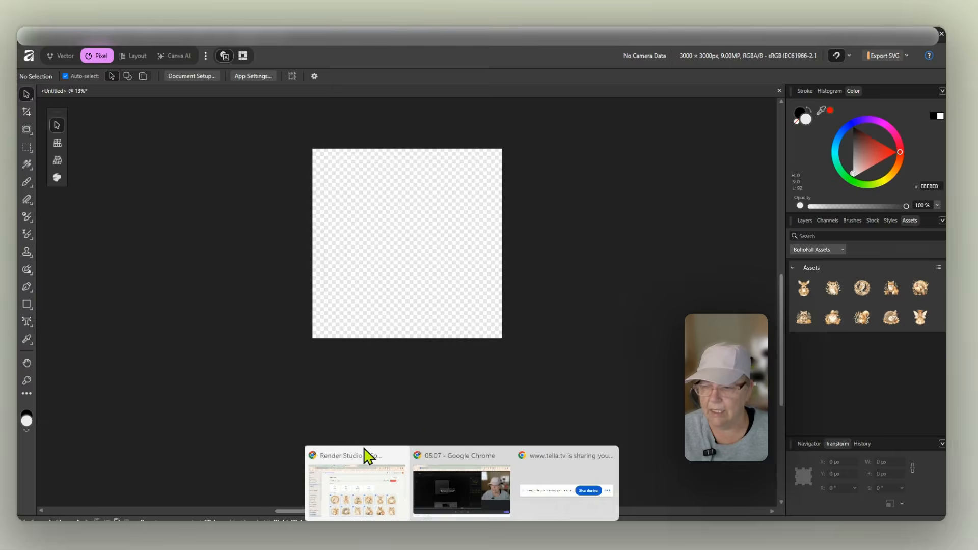
left_click(366, 459)
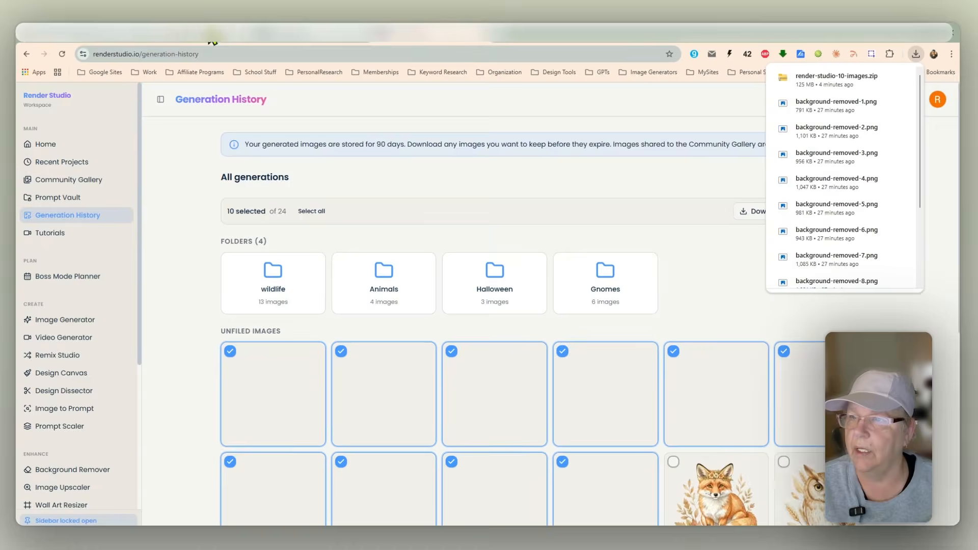
left_click(210, 40)
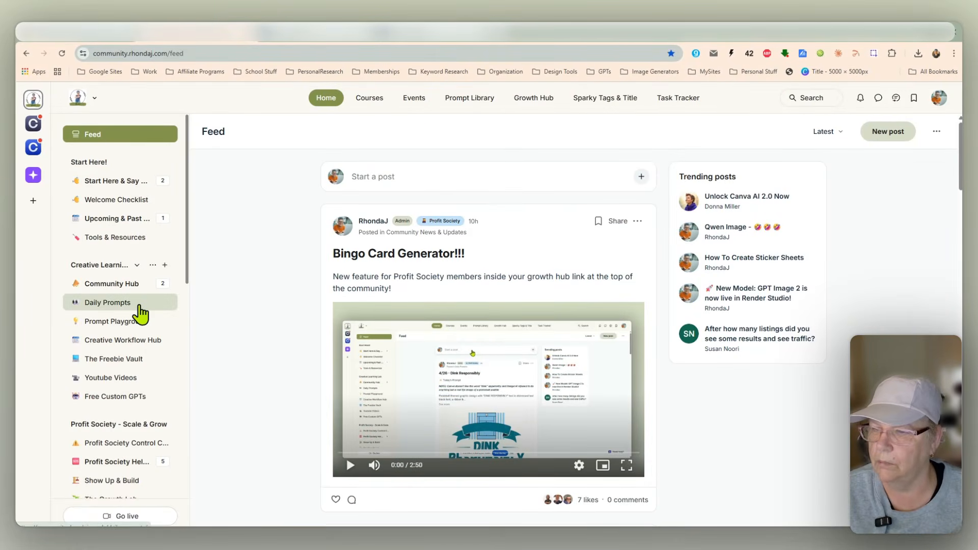
left_click(810, 100)
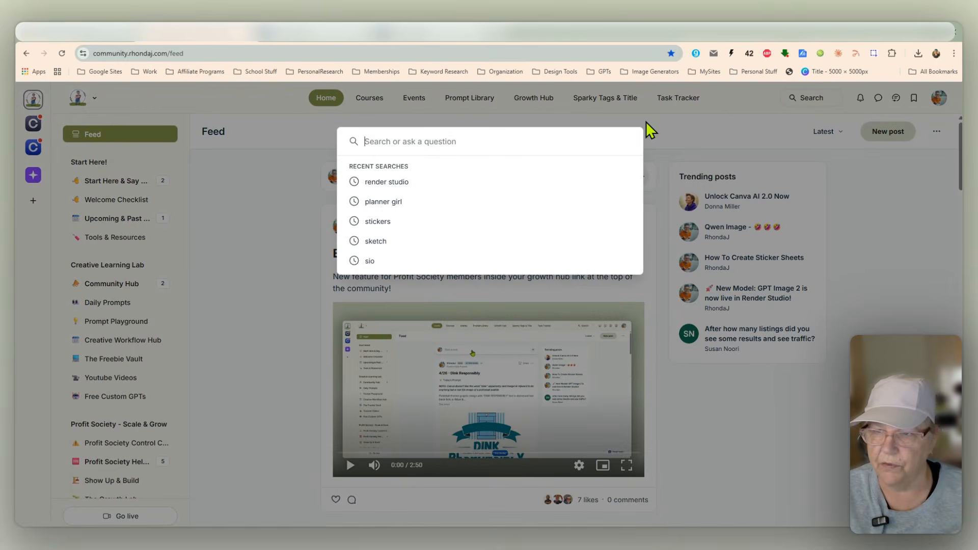
type("east6")
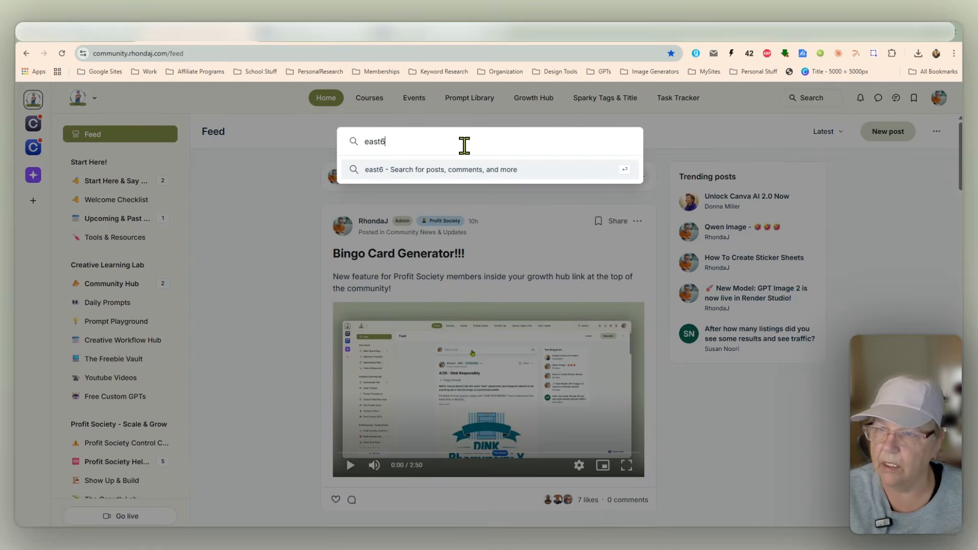
key("BackSpace")
type("er")
key("Return")
Step: Browse the easter search results and open the Bonus Prompts : Backgrounds & Easter Clipart post to view its images
scroll(411, 277, "down", 5)
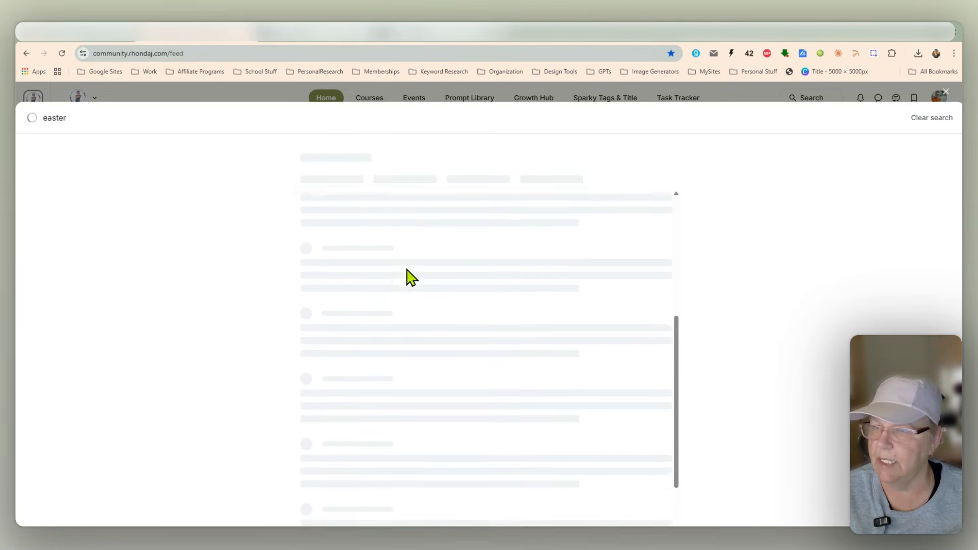
scroll(413, 278, "down", 2)
scroll(436, 298, "up", 5)
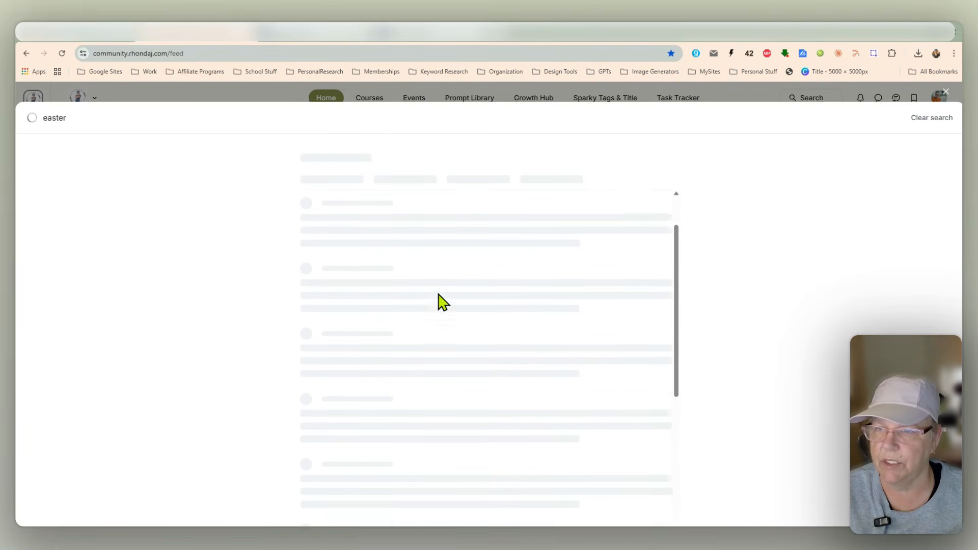
scroll(357, 277, "down", 3)
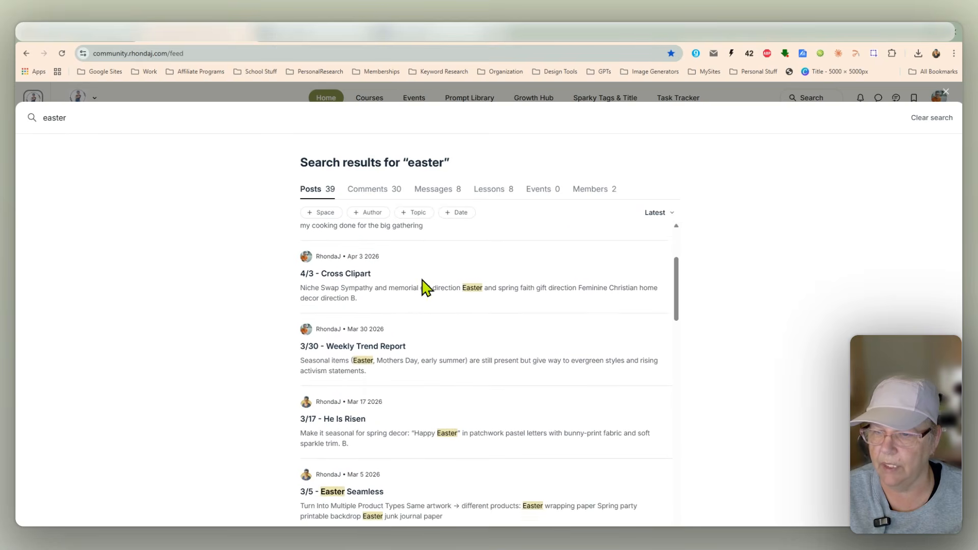
scroll(423, 288, "up", 1)
scroll(385, 314, "up", 1)
scroll(407, 316, "down", 6)
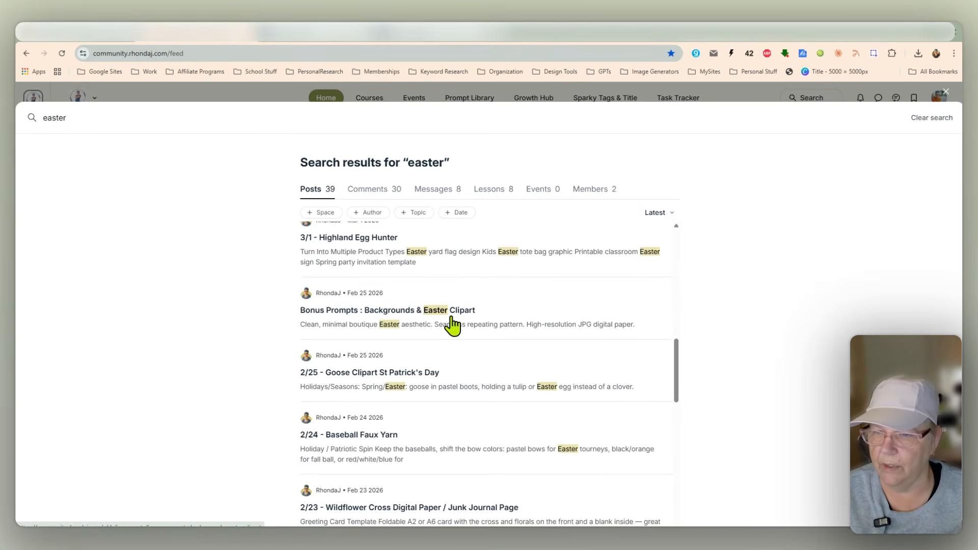
left_click(450, 312)
scroll(557, 255, "down", 10)
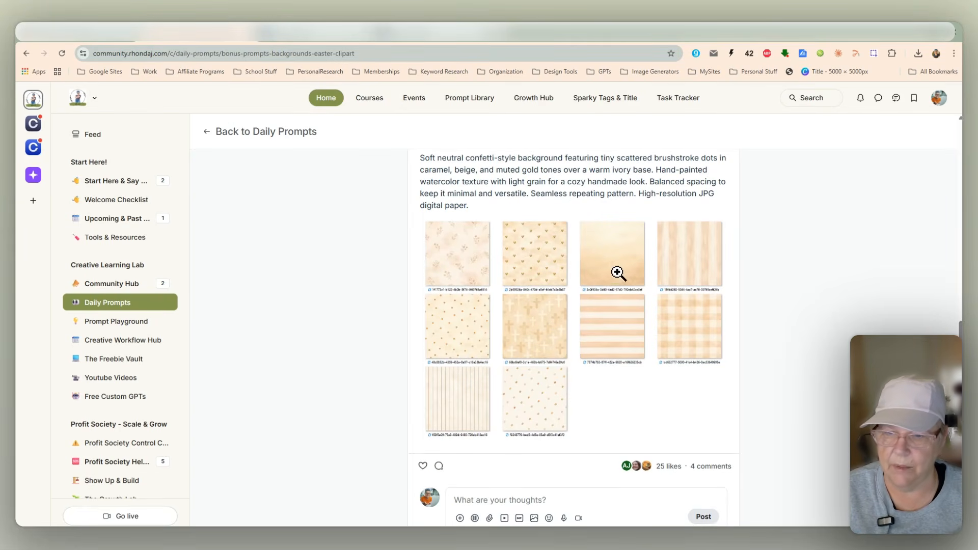
scroll(586, 277, "down", 1)
scroll(561, 274, "up", 2)
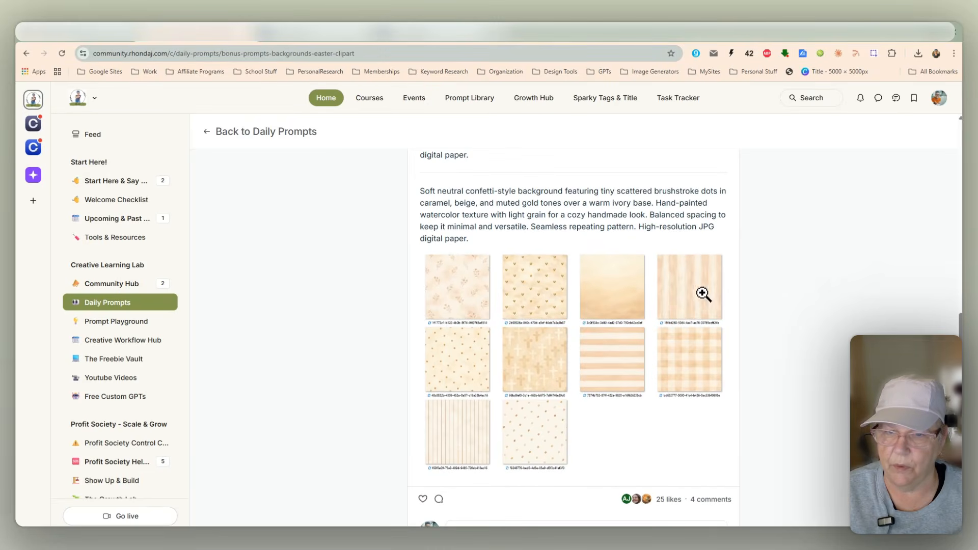
scroll(680, 294, "up", 2)
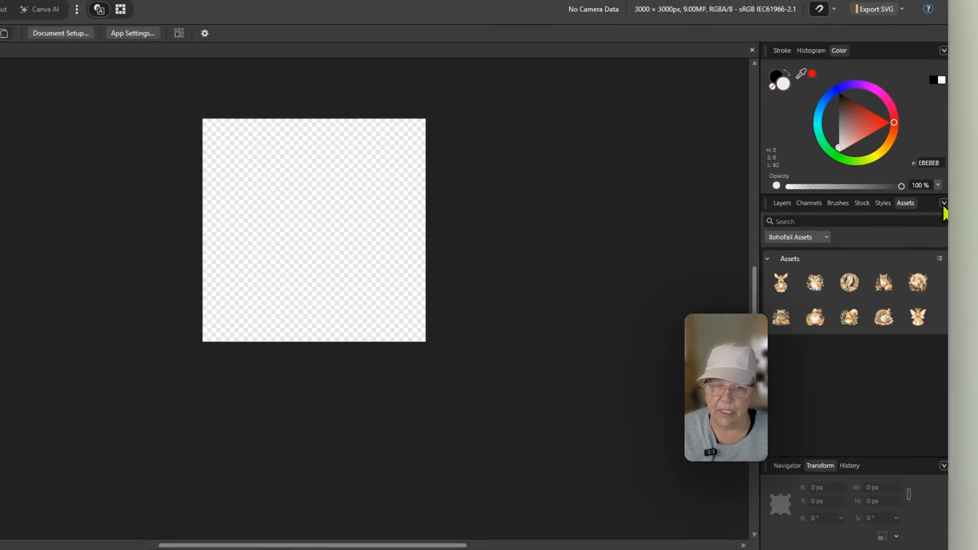
Step: Export the asset category to an AFASSETS file named BohoFall Assets in the AffinityStudio Assets folder
left_click(945, 196)
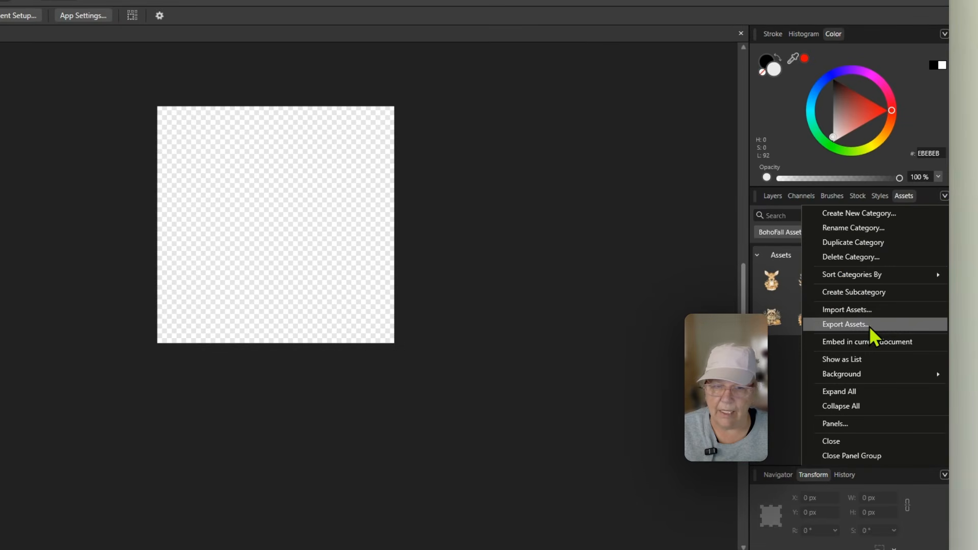
left_click(869, 326)
type("Bo")
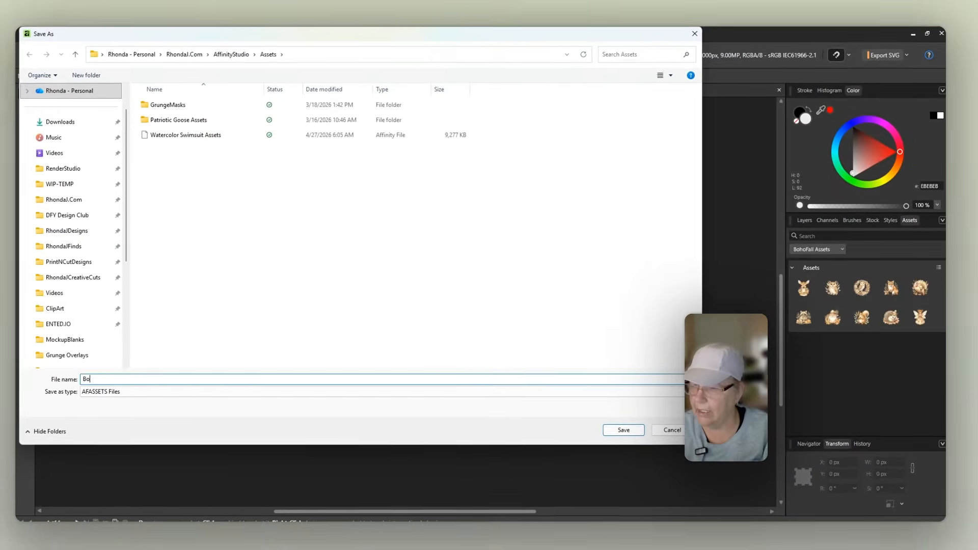
type("hoFall")
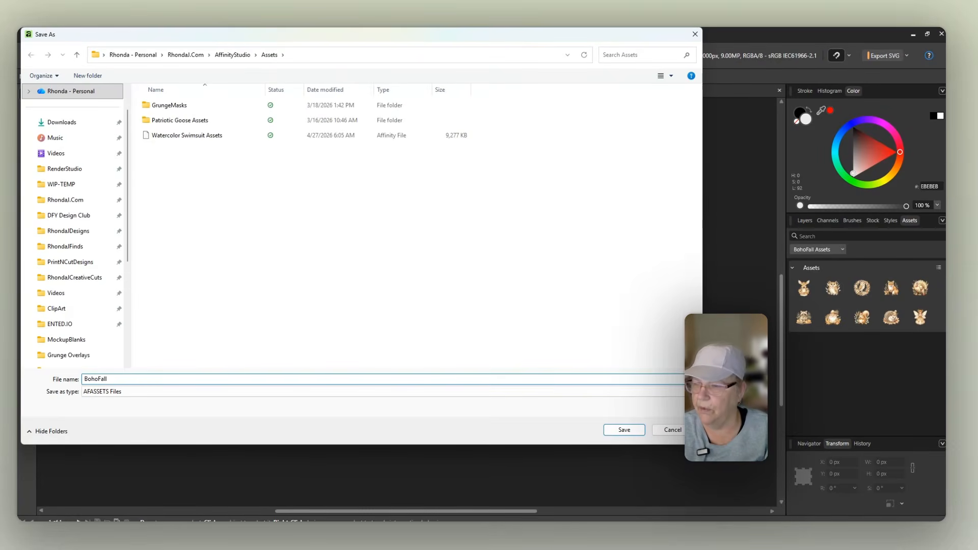
key("Return")
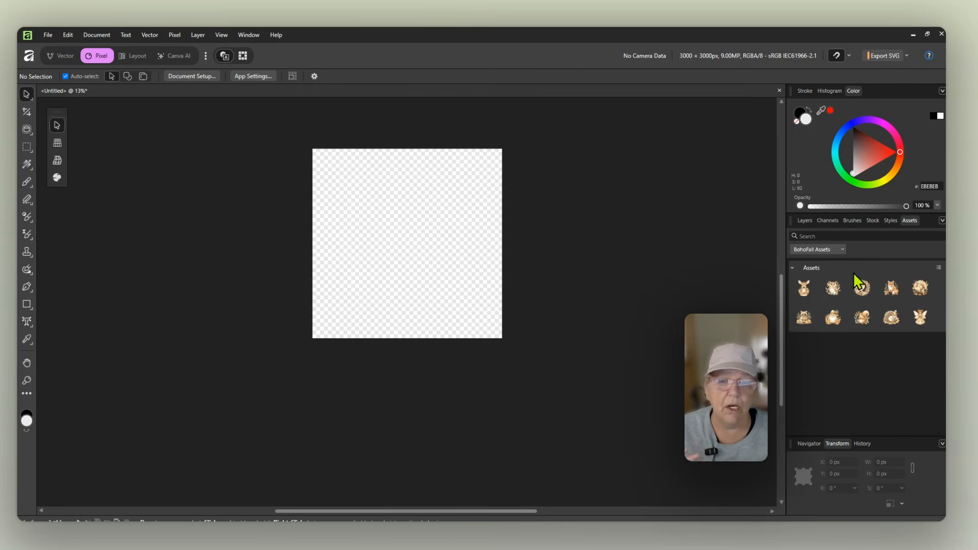
Step: Delete the BohoFall Assets category from the assets panel
left_click(841, 249)
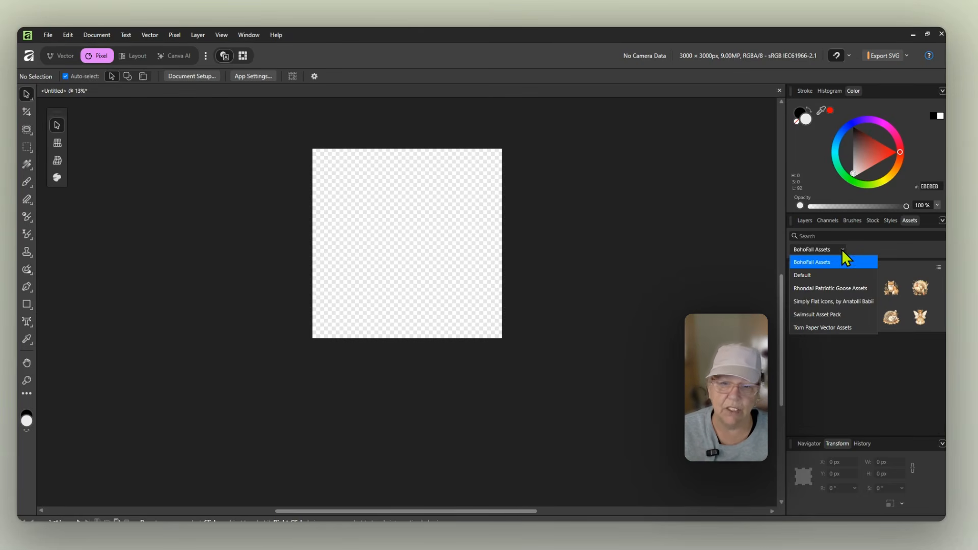
left_click(843, 261)
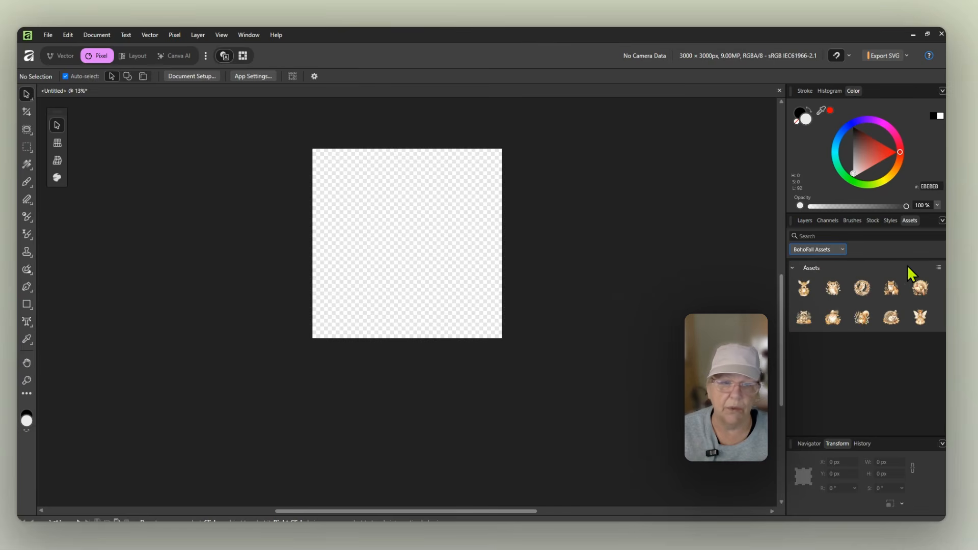
left_click(943, 222)
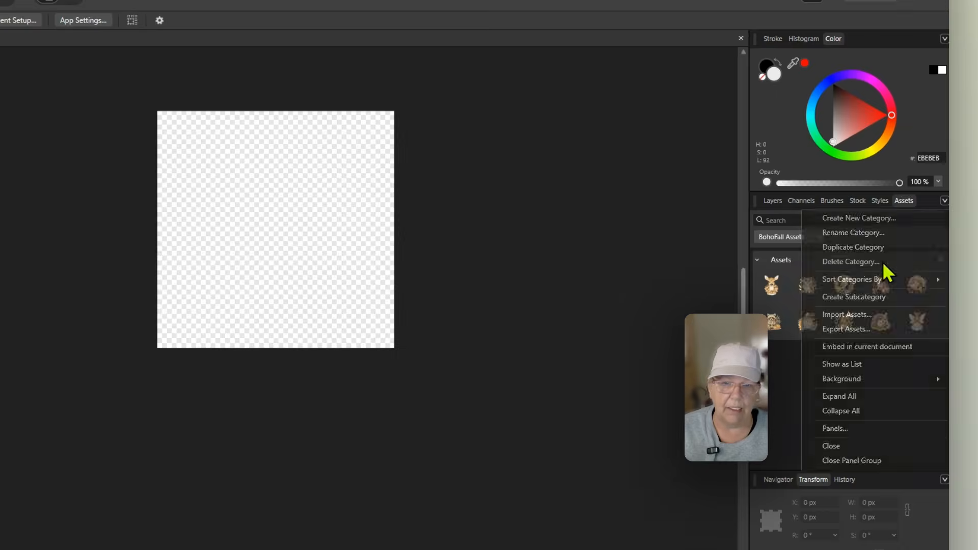
left_click(885, 263)
left_click(346, 289)
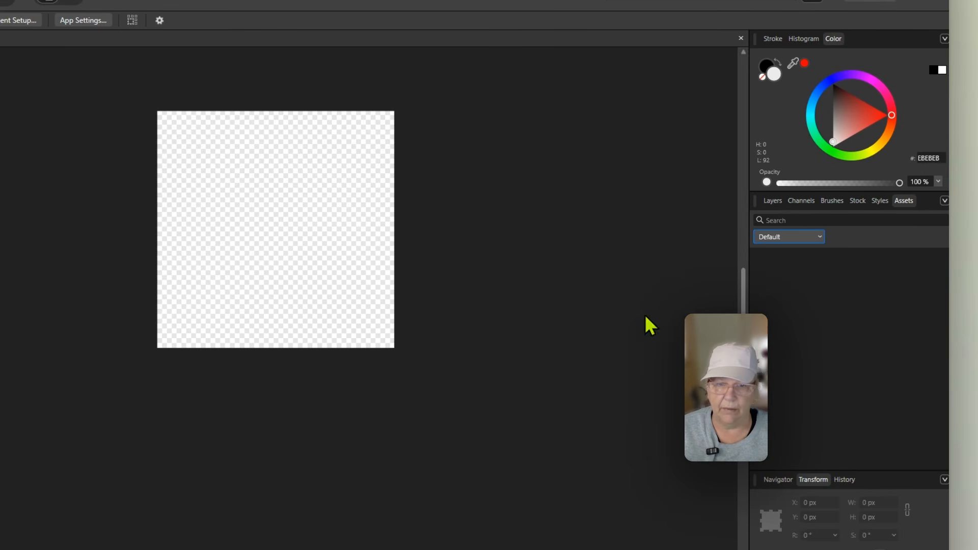
Step: Import the exported BohoFall Assets file back into the assets panel
left_click(945, 201)
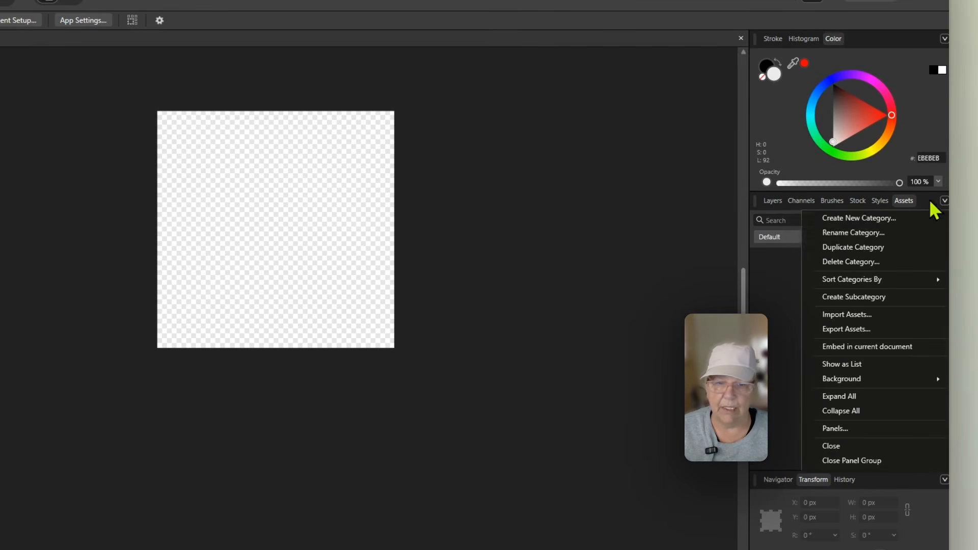
left_click(877, 314)
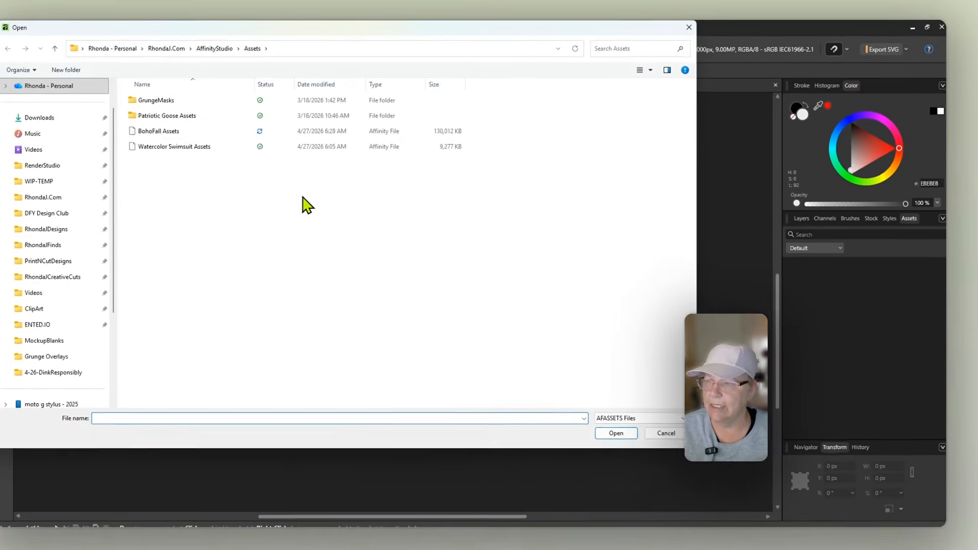
left_click(244, 134)
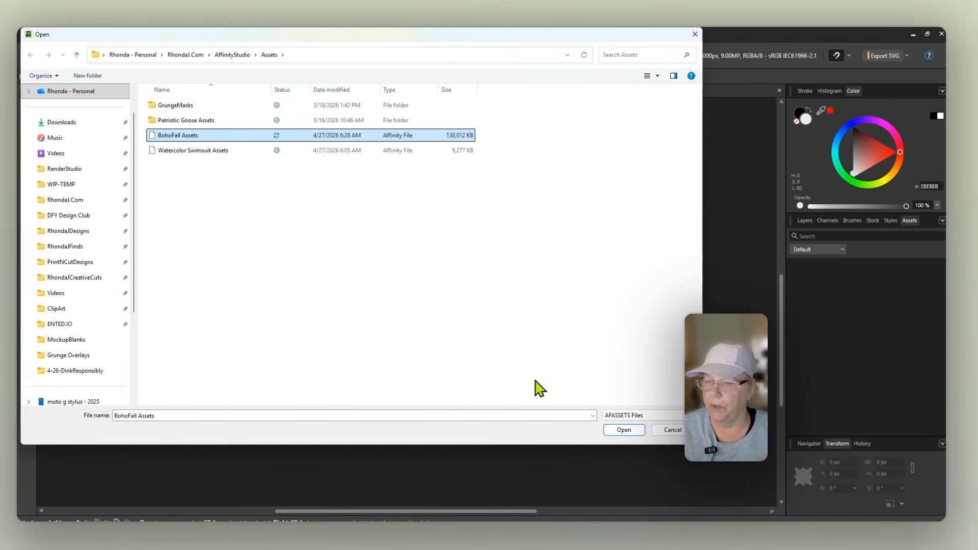
left_click(621, 429)
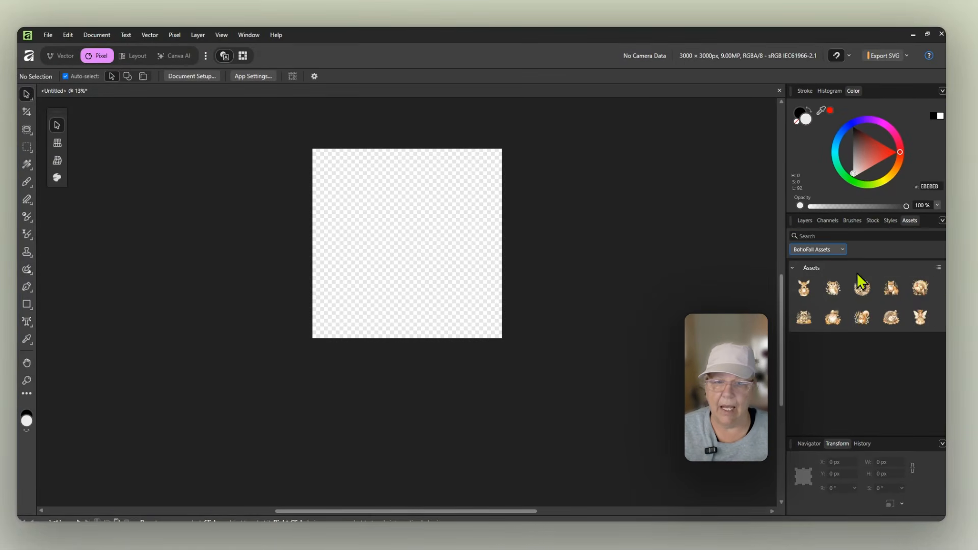
Step: Switch through the asset categories, viewing the Patriotic Goose category and returning to BohoFall Assets
left_click(840, 249)
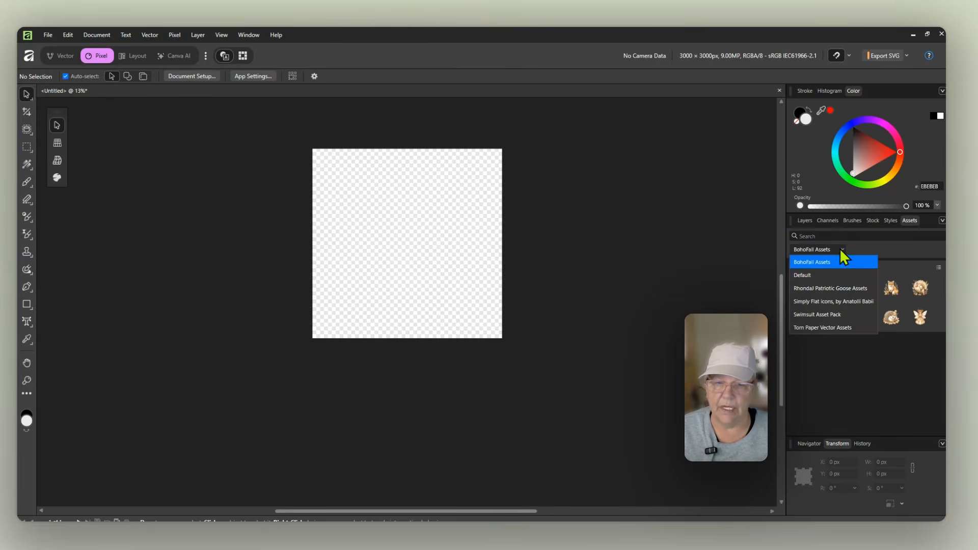
left_click(839, 284)
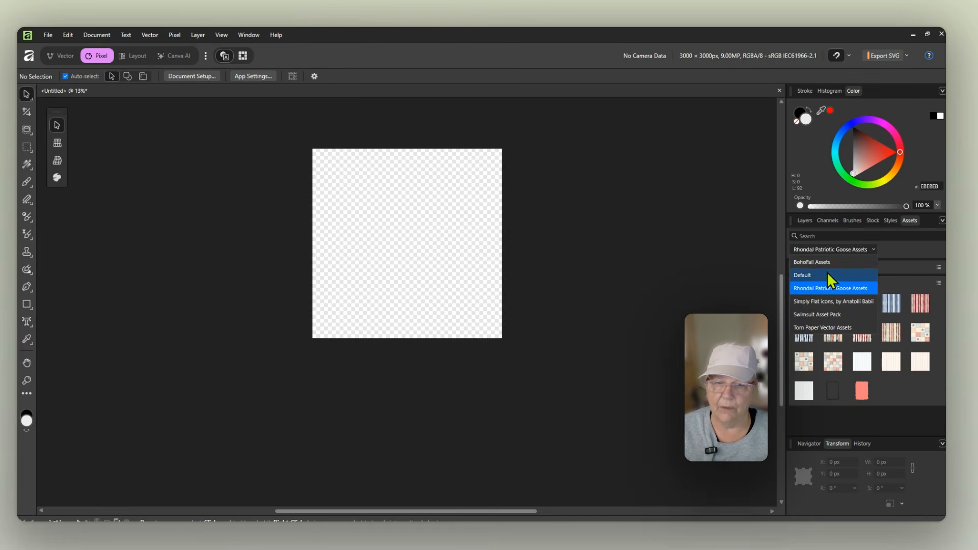
left_click(827, 263)
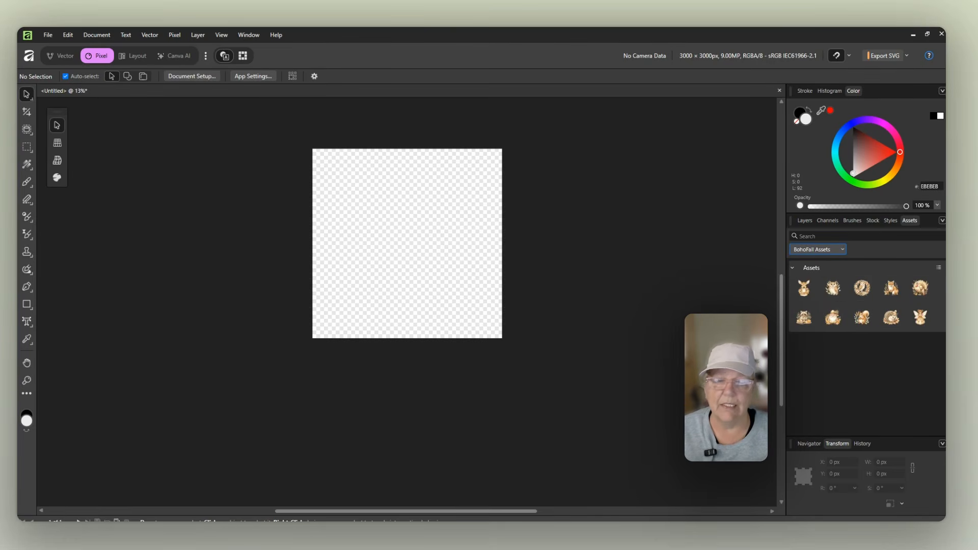